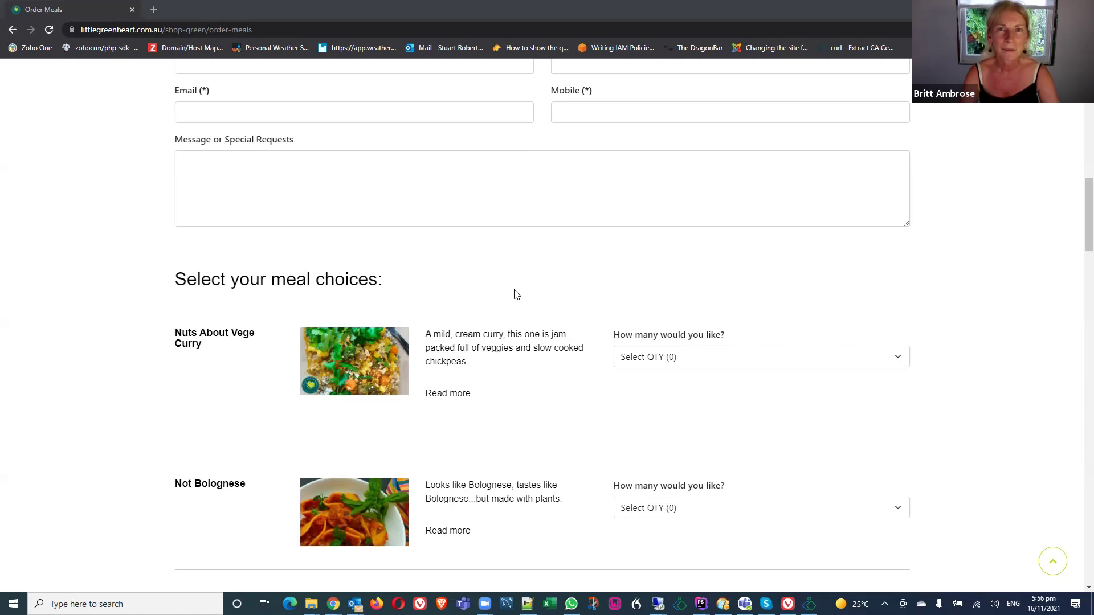
# - Review the order form's customer fields and meal entries, including the quantity options for Mexican Beans
pyautogui.scroll(-3, 514, 293)
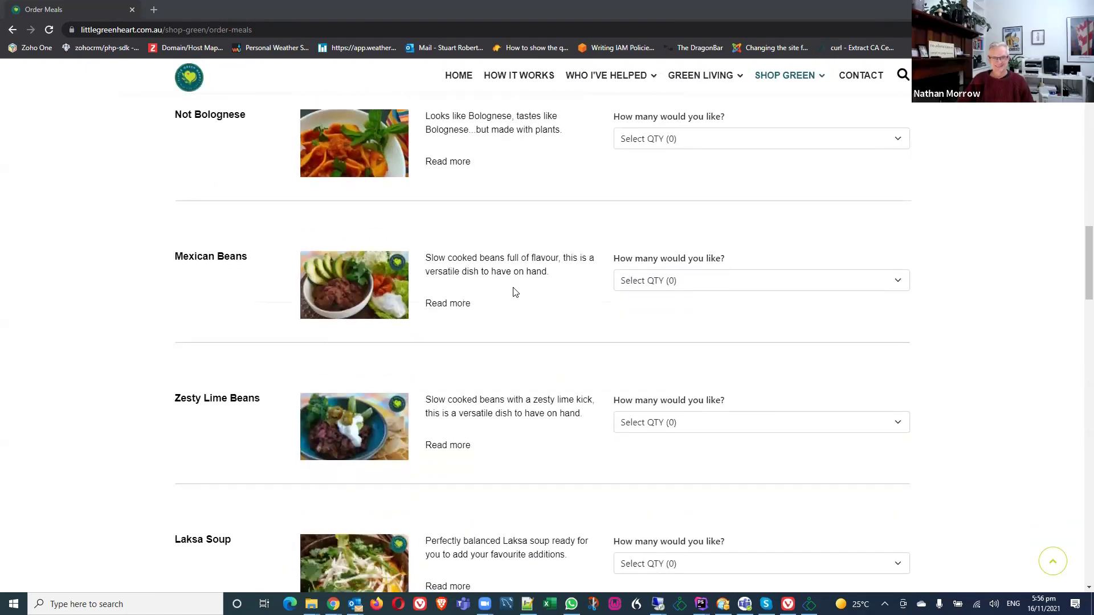
pyautogui.click(661, 195)
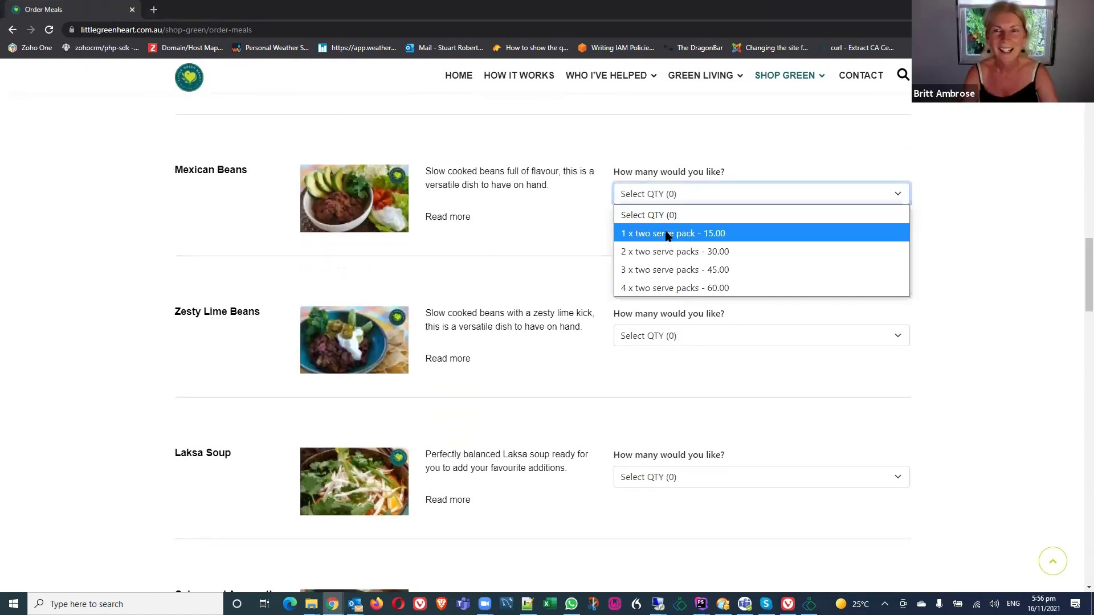
pyautogui.click(609, 235)
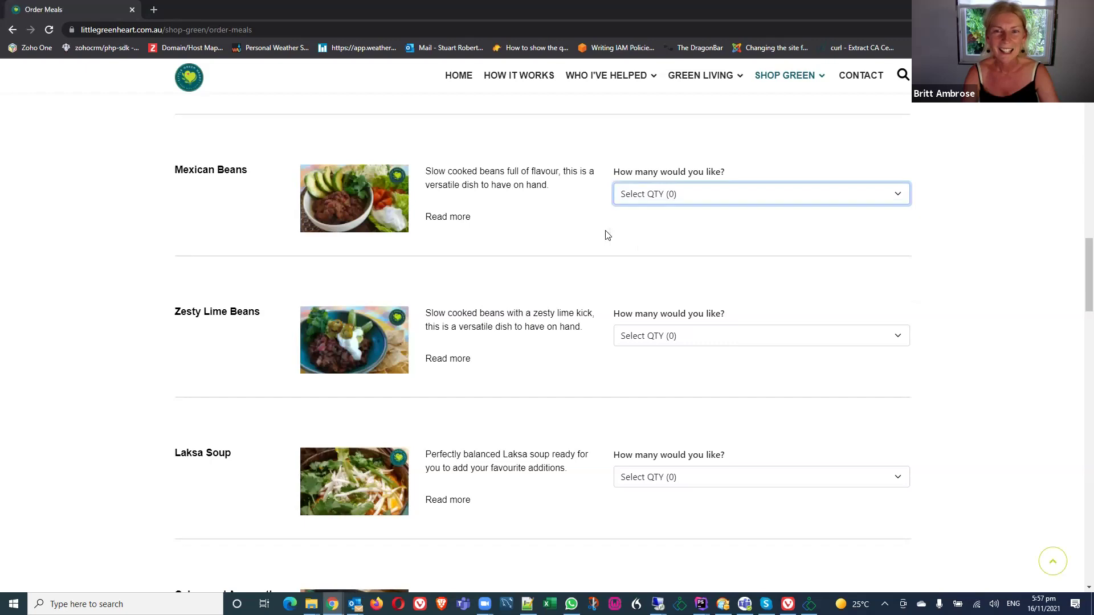
pyautogui.scroll(-3, 609, 235)
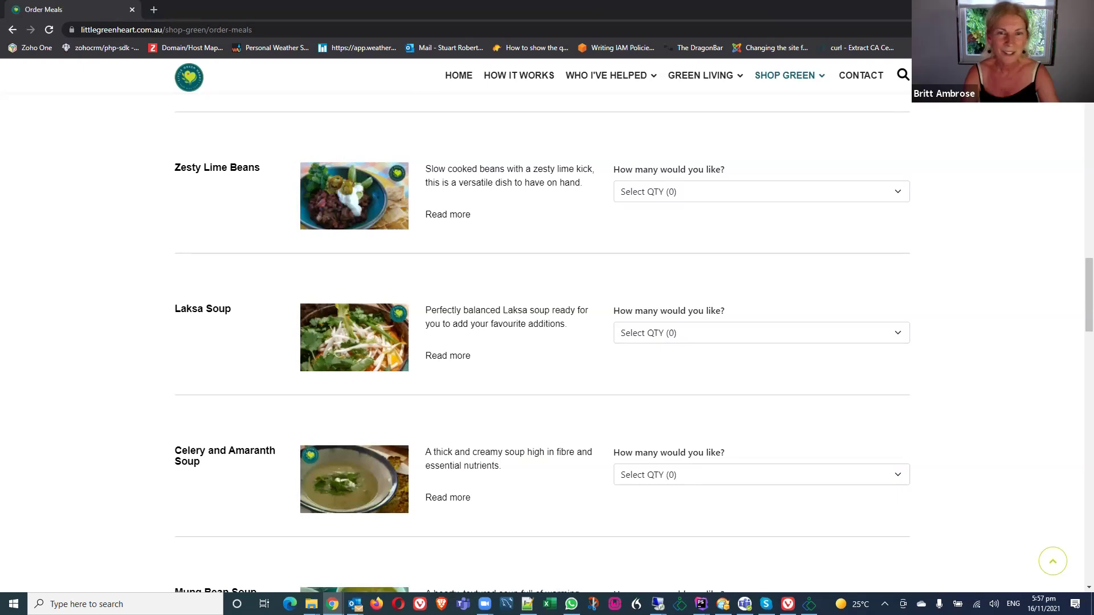
pyautogui.scroll(-2, 477, 193)
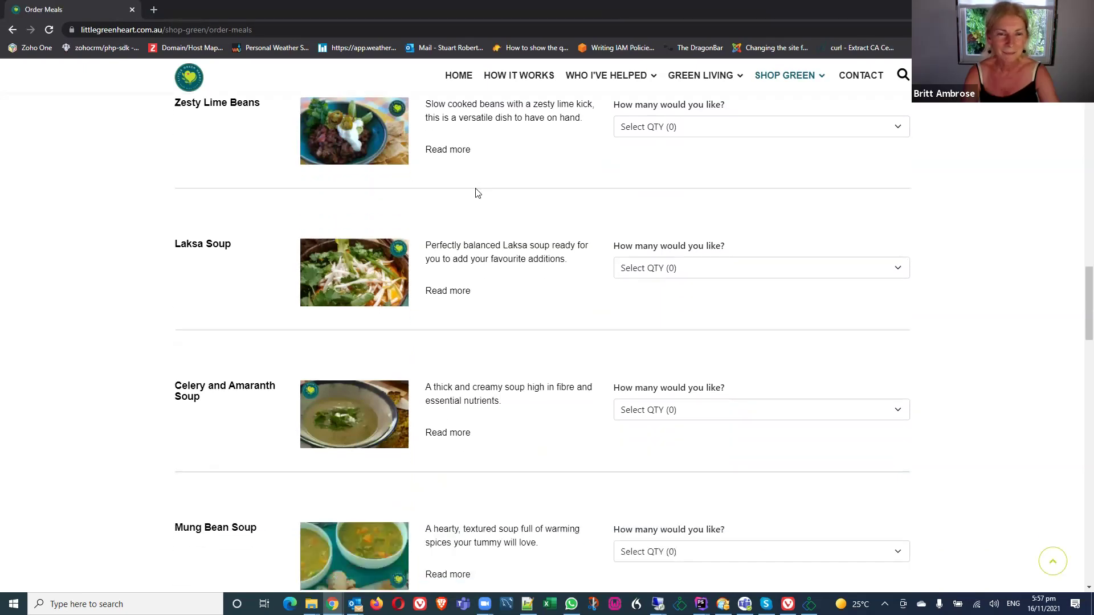
pyautogui.scroll(-1, 478, 193)
pyautogui.scroll(5, 478, 193)
pyautogui.scroll(10, 477, 192)
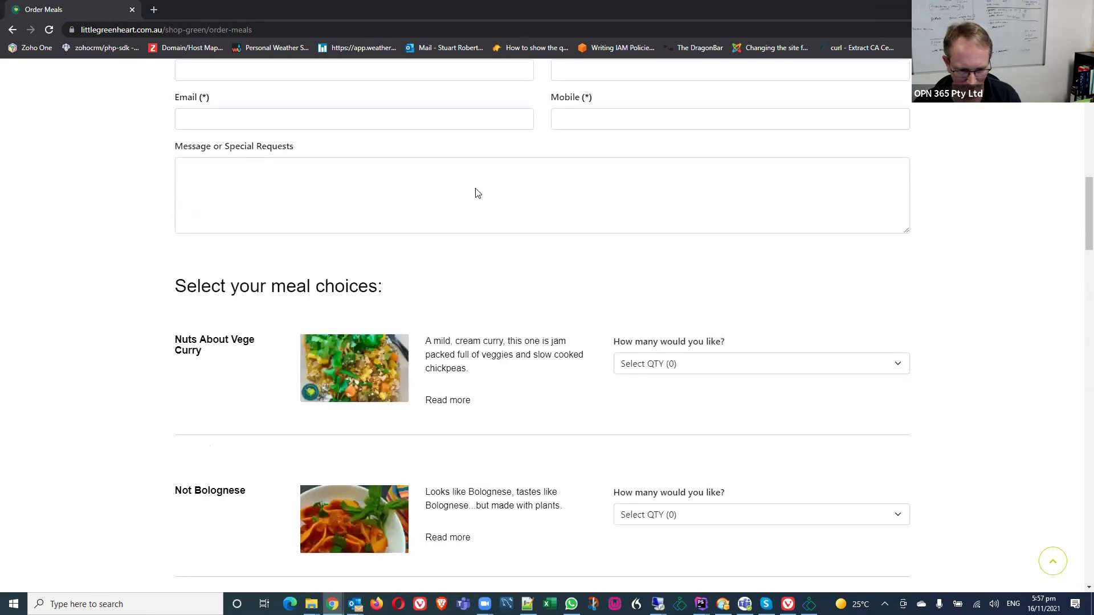
pyautogui.scroll(-5, 476, 188)
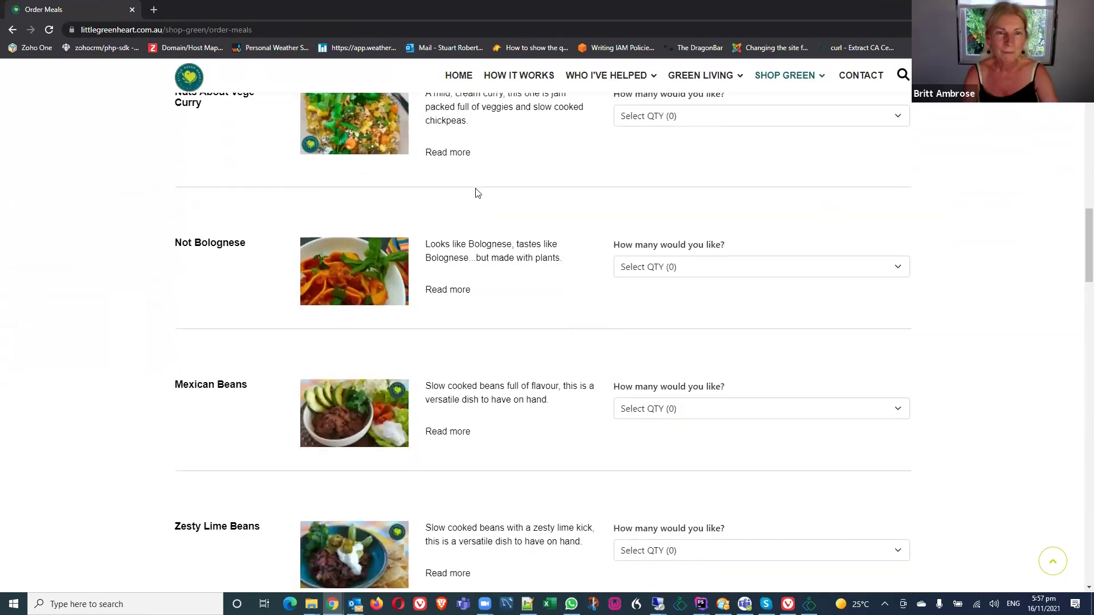
# - Set Nuts About Vege Curry to 1 x two serve pack - 20.00 and Not Bolognese to 2 x two serve jars - 30.00
pyautogui.click(660, 120)
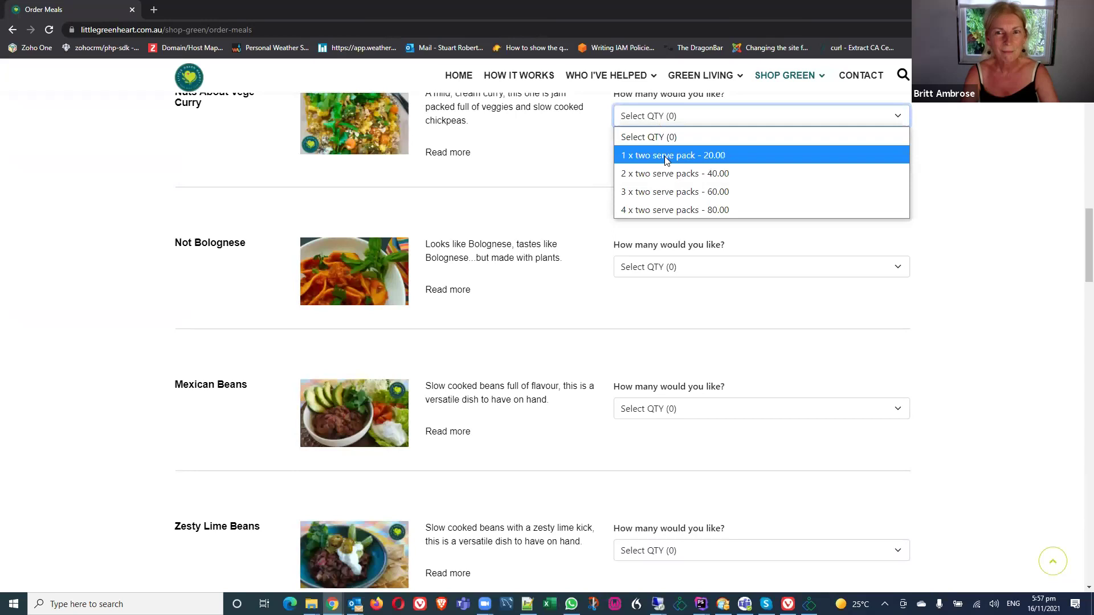
pyautogui.click(661, 154)
pyautogui.click(693, 268)
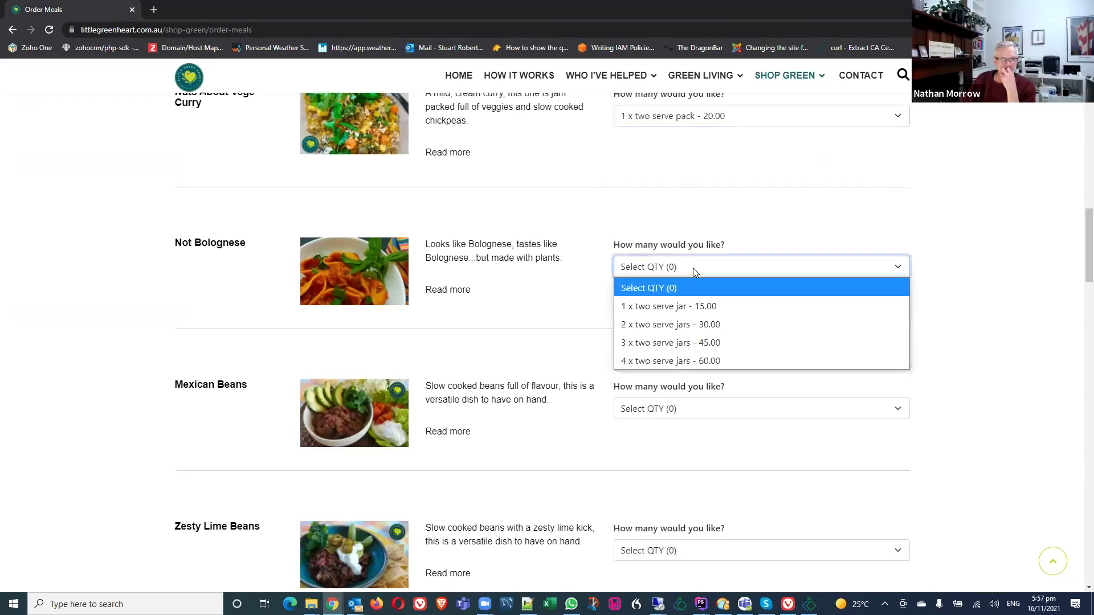
pyautogui.click(691, 324)
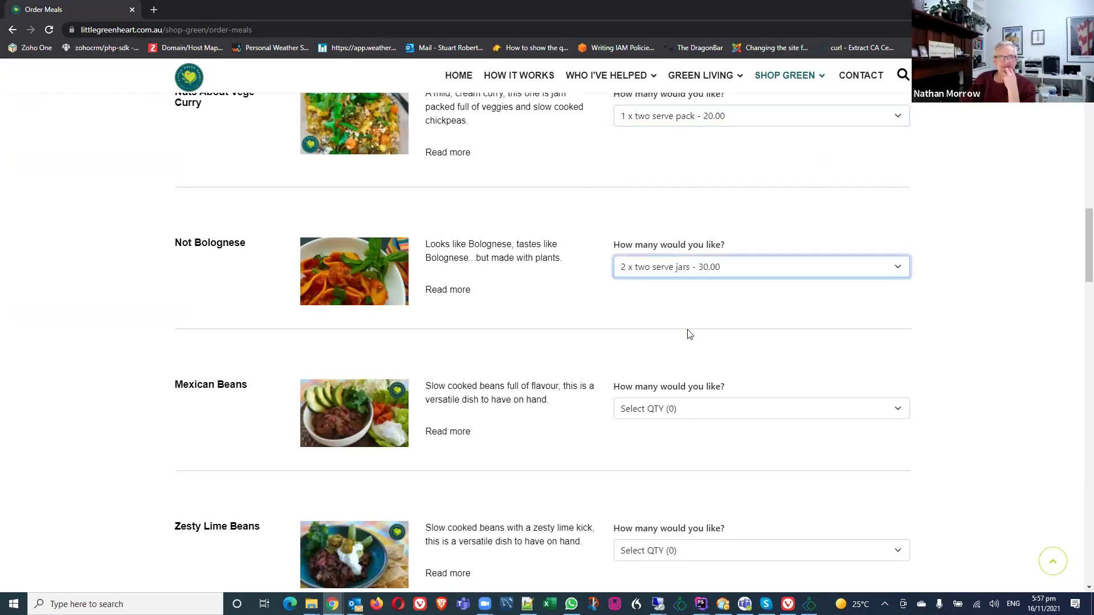
# - Set the Mexican Beans quantity to 3 x two serve packs - 45.00
pyautogui.scroll(-2, 648, 297)
pyautogui.click(648, 288)
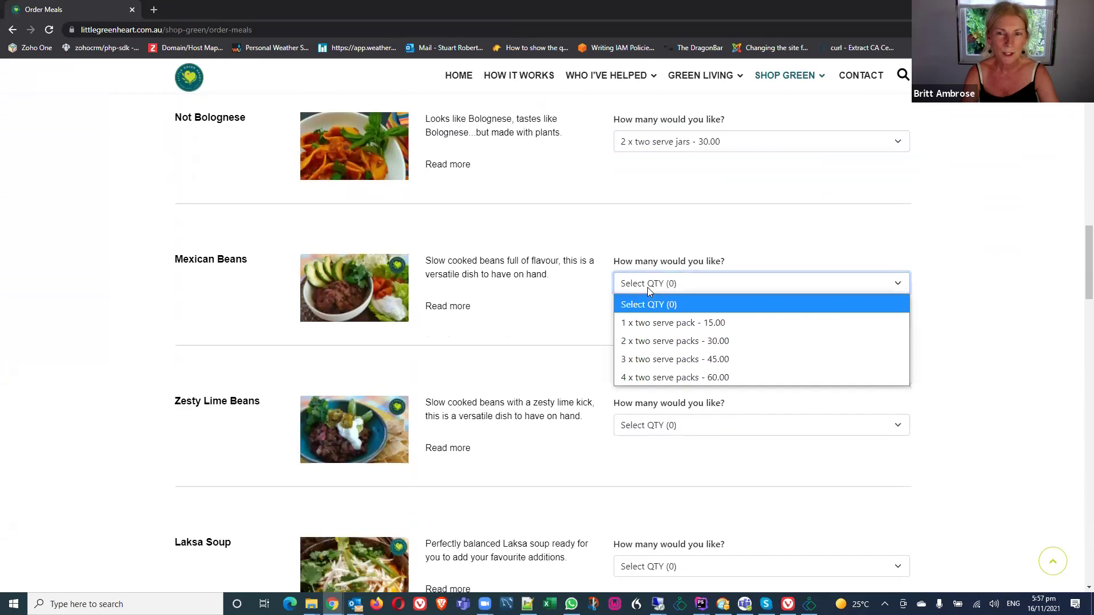
pyautogui.click(667, 357)
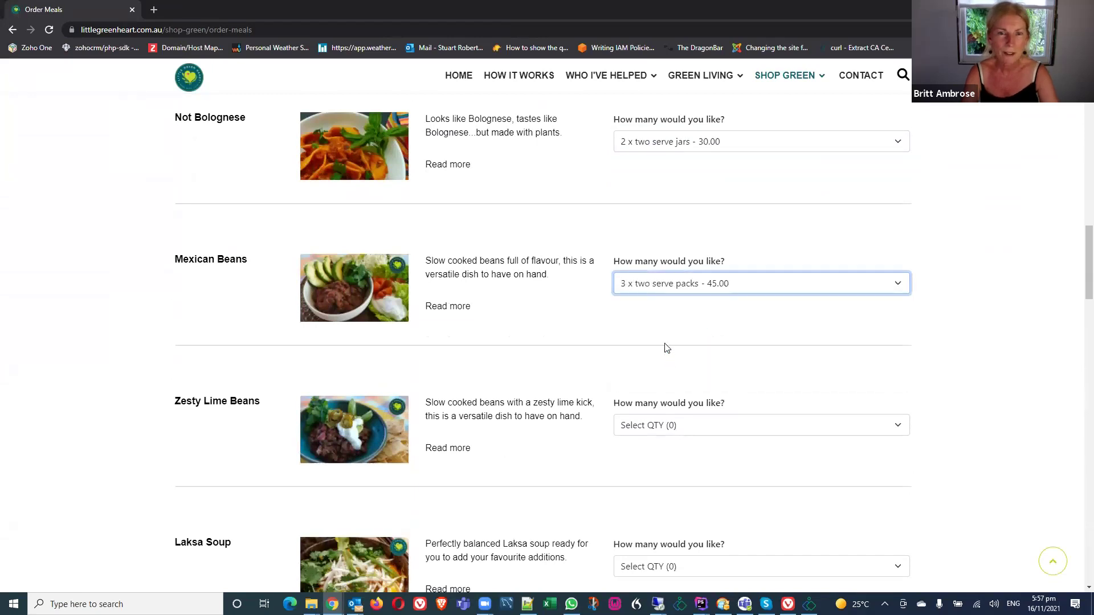
# - Reset the Nuts About Vege Curry quantity to Select QTY (0) and check its available pack options
pyautogui.scroll(4, 666, 348)
pyautogui.scroll(1, 665, 347)
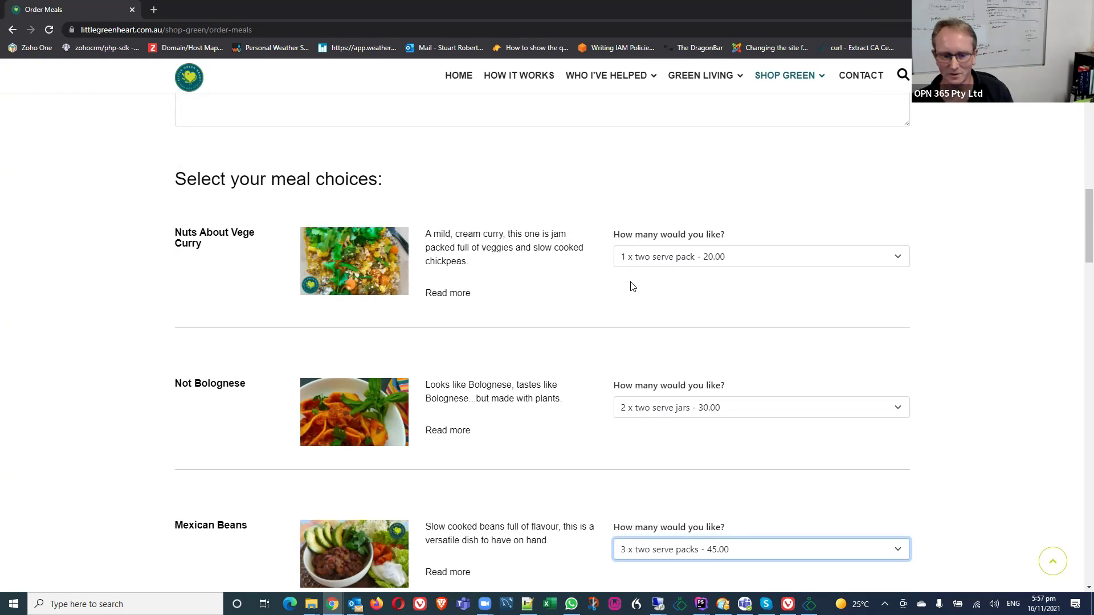
pyautogui.click(640, 259)
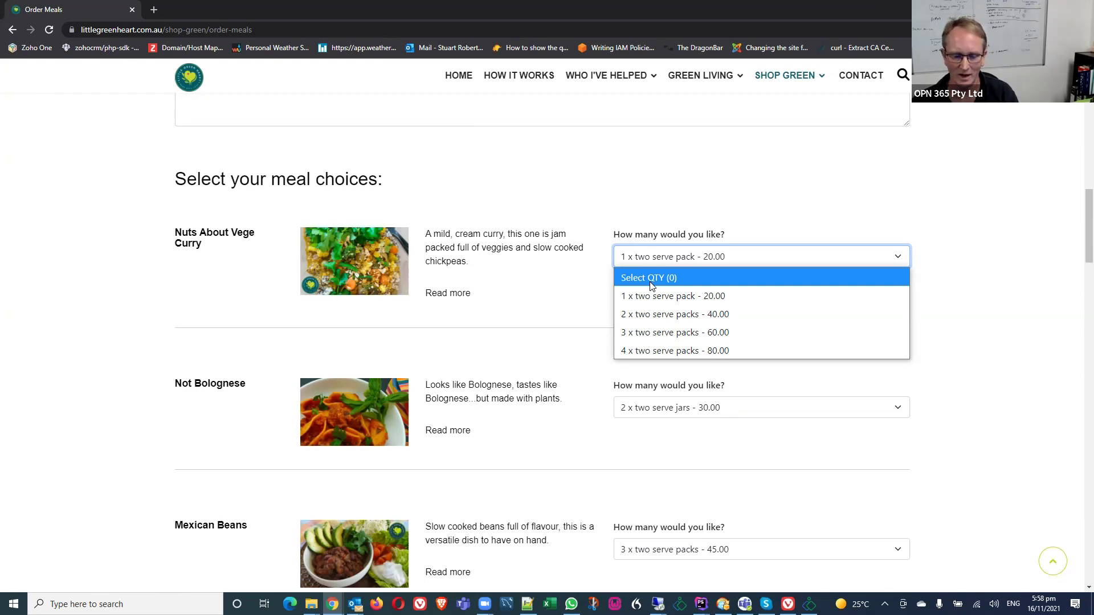
pyautogui.click(652, 281)
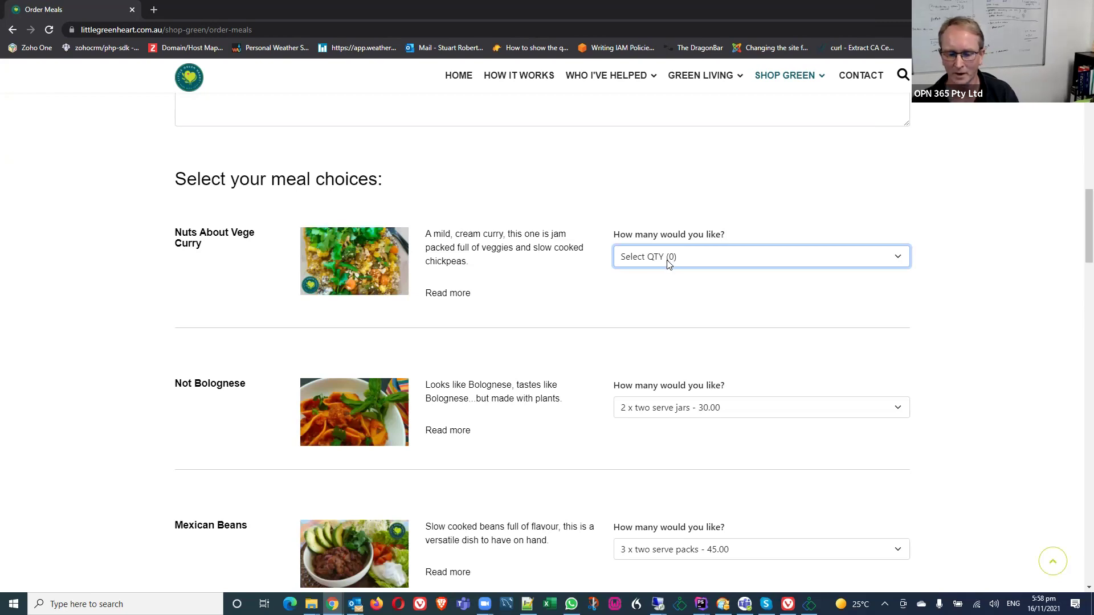
pyautogui.click(644, 262)
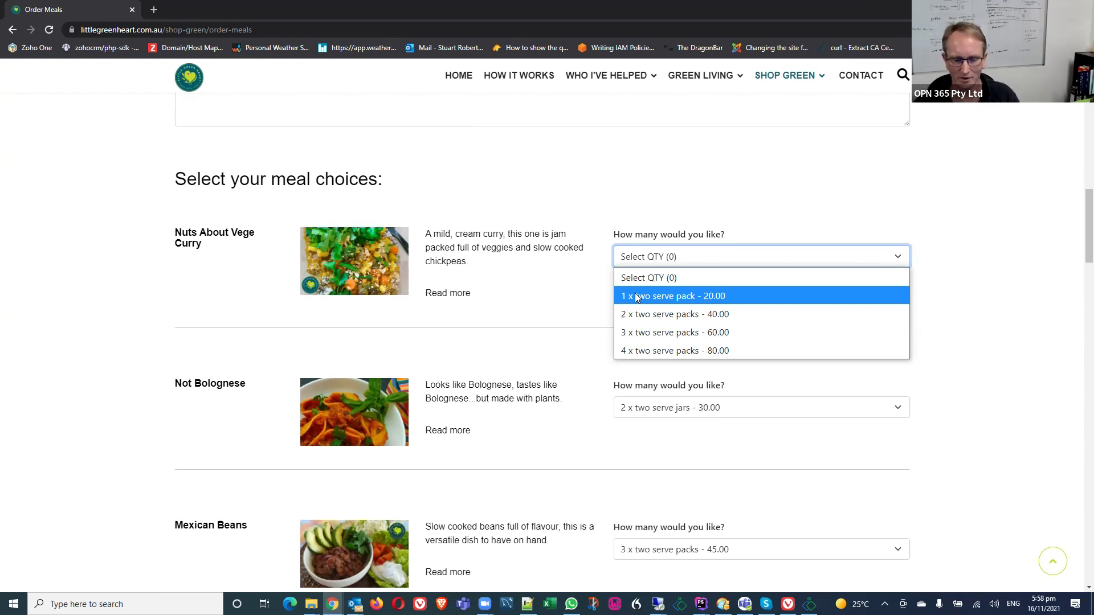
pyautogui.click(427, 208)
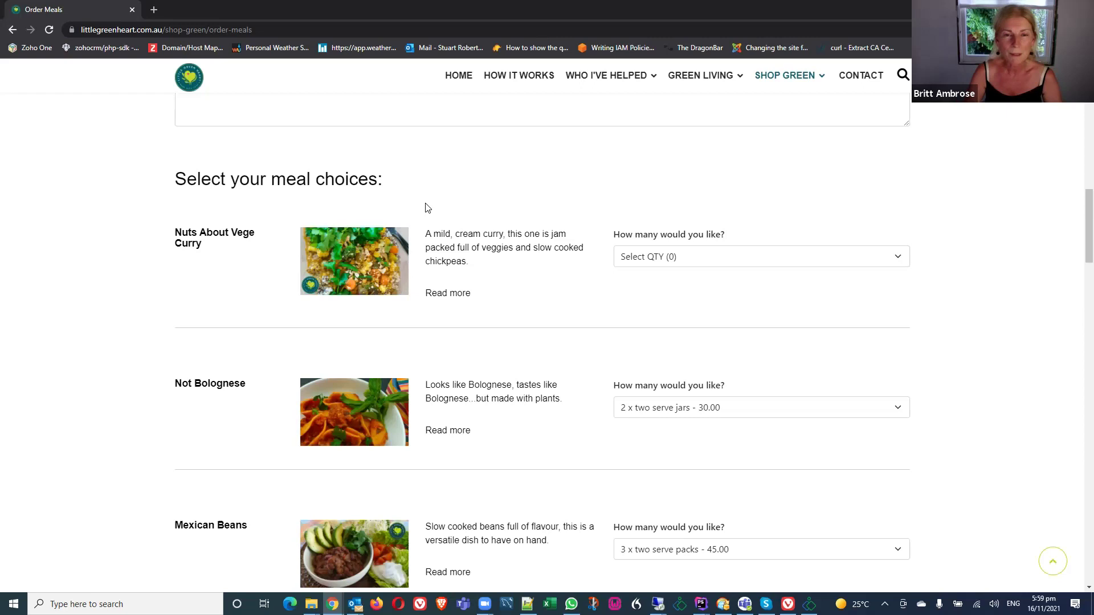
# - Set the Hummus quantity to 1 x 250gm serve pack - 5.00, just above the order total
pyautogui.scroll(-7, 427, 208)
pyautogui.scroll(-15, 428, 208)
pyautogui.scroll(-17, 427, 208)
pyautogui.scroll(3, 427, 207)
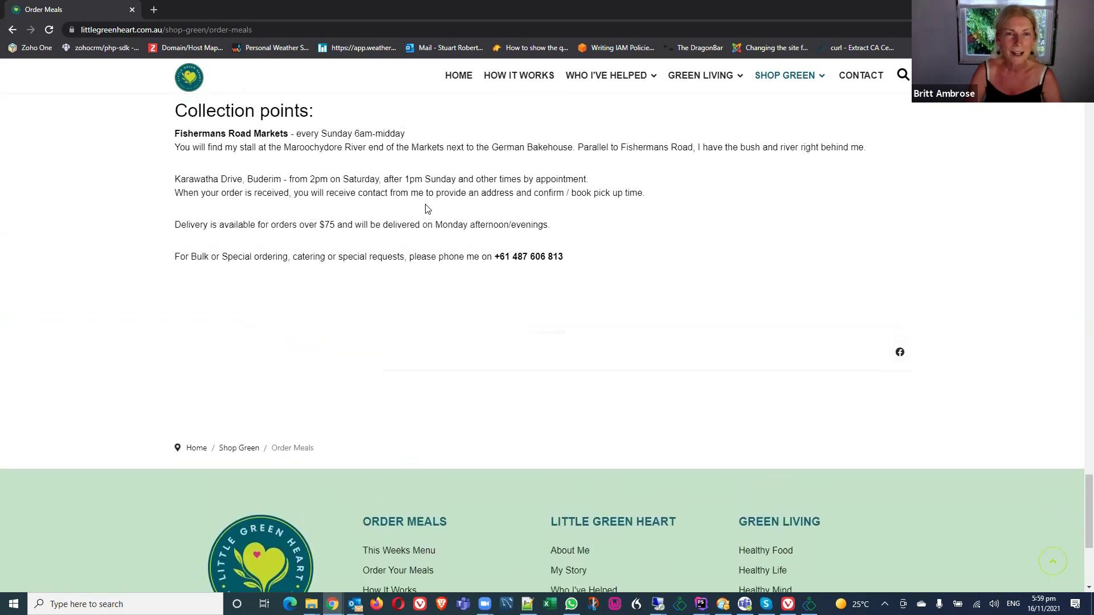
pyautogui.scroll(7, 427, 209)
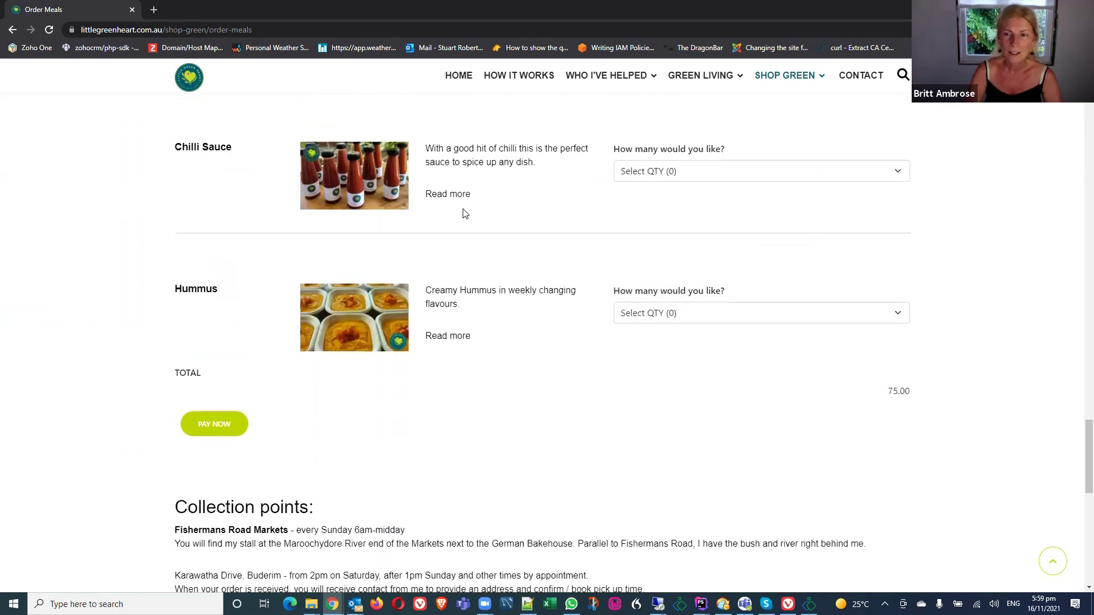
pyautogui.click(657, 312)
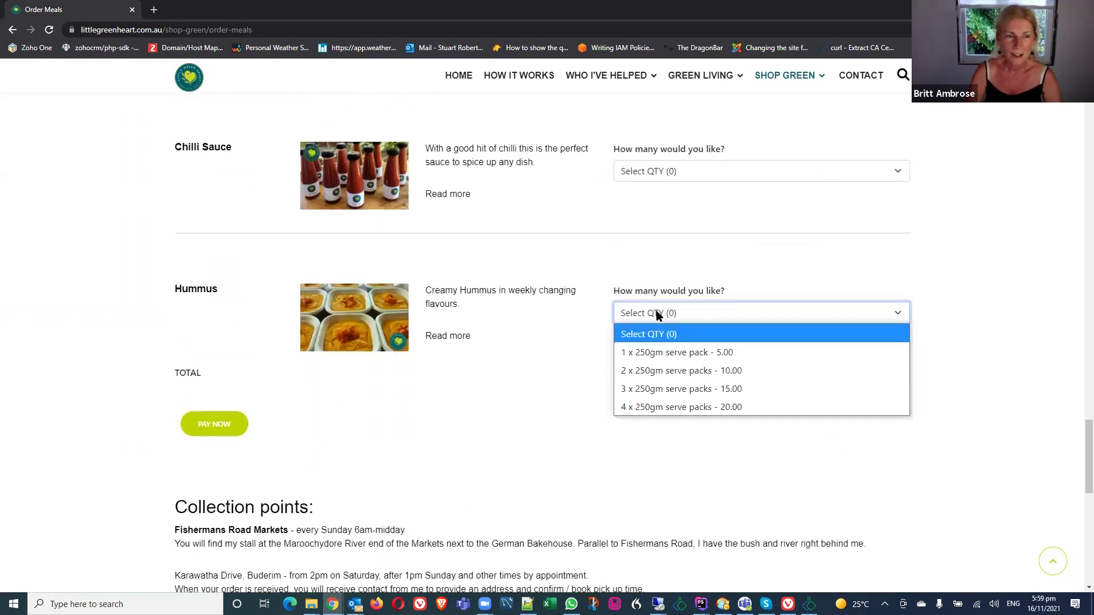
pyautogui.click(645, 352)
pyautogui.click(828, 389)
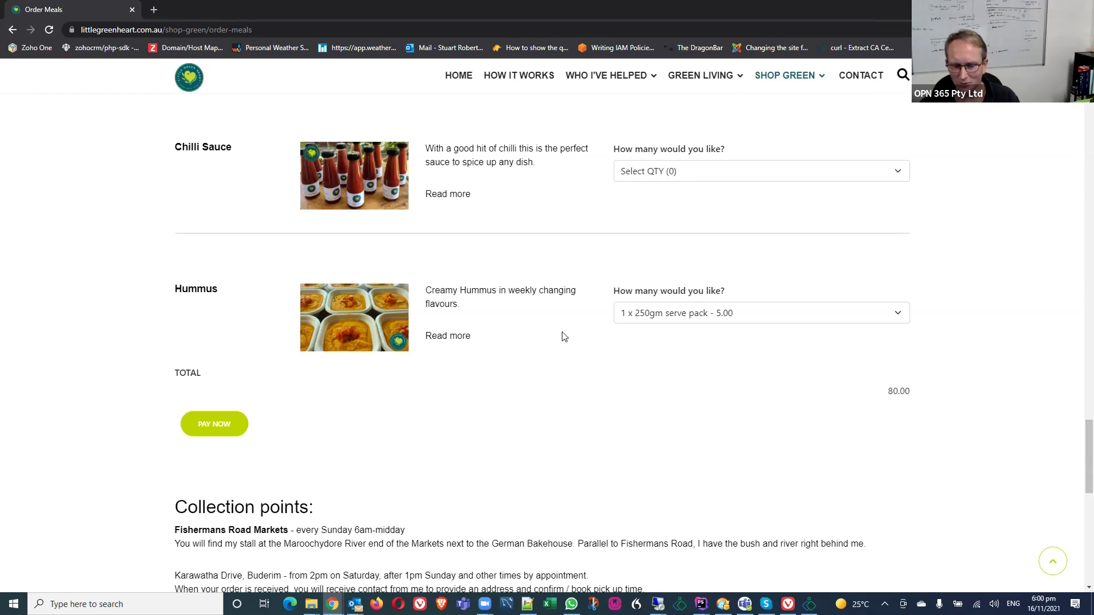
pyautogui.scroll(1, 756, 340)
pyautogui.scroll(15, 756, 339)
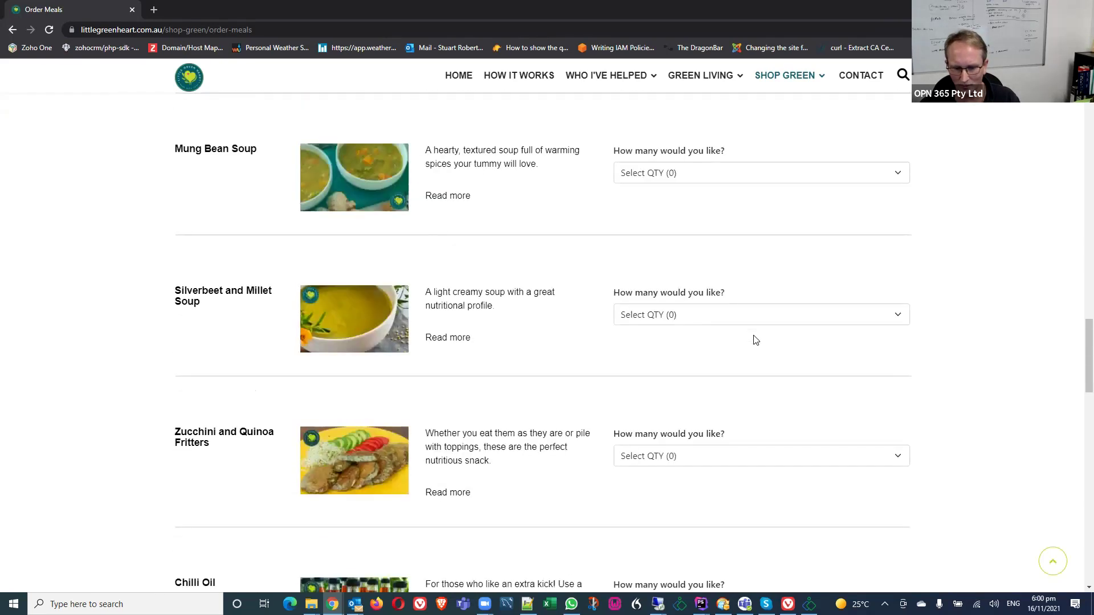
pyautogui.scroll(7, 756, 340)
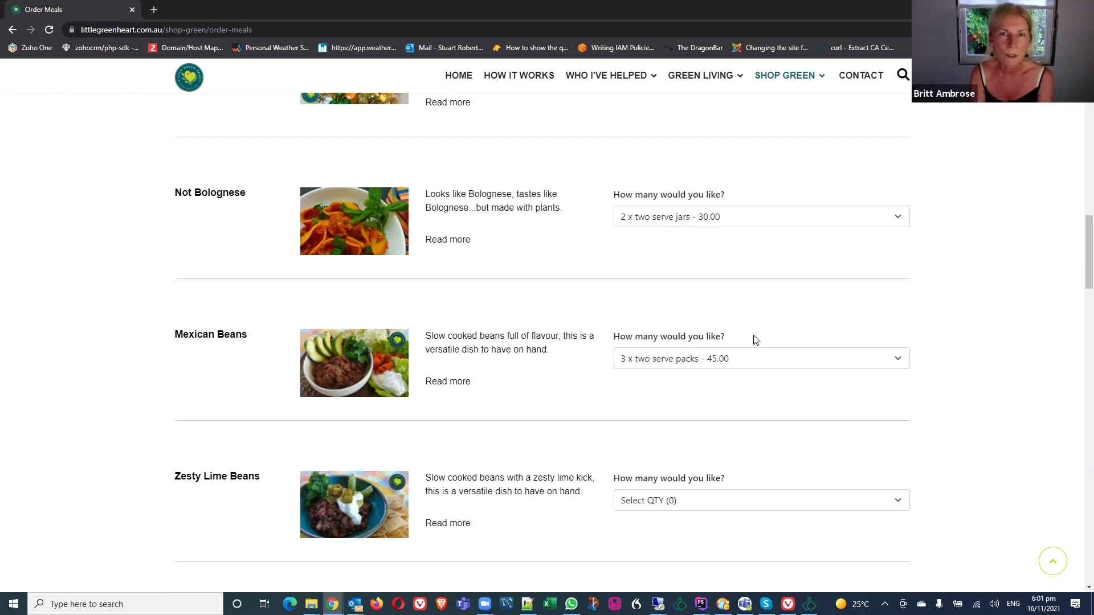
pyautogui.moveTo(796, 73)
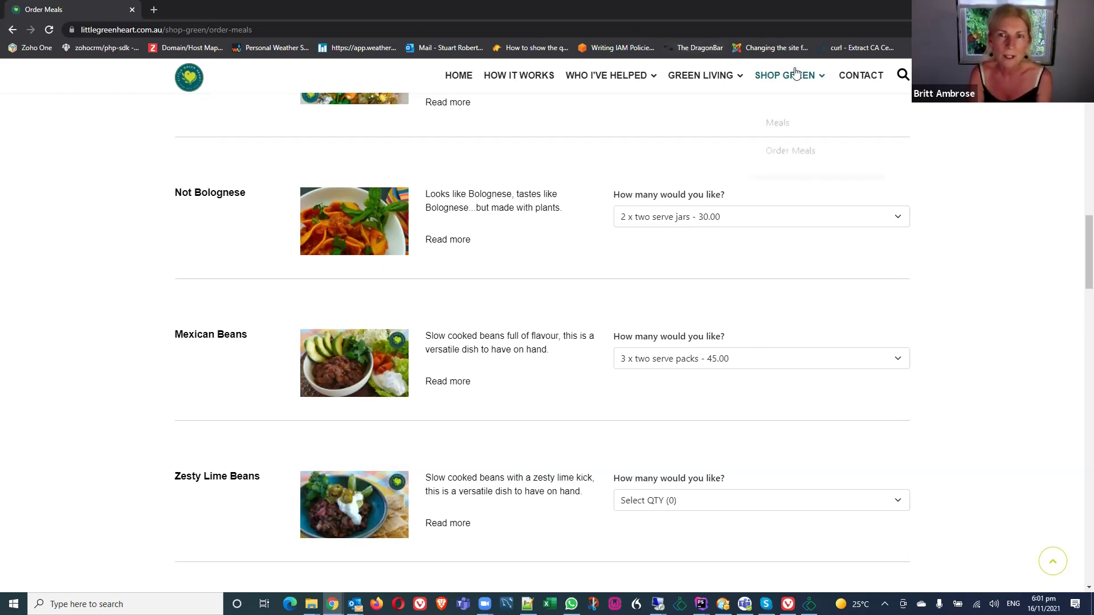
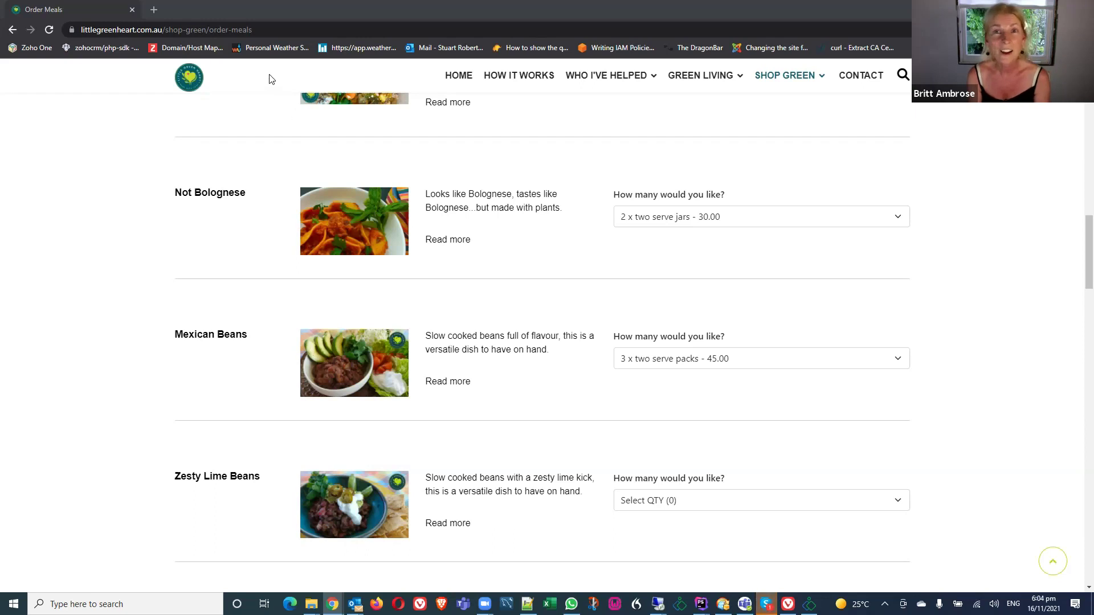
# - Switch to the site's Joomla administrator and open the RSForm! Pro list of forms
pyautogui.moveTo(161, 31); pyautogui.dragTo(82, 30)
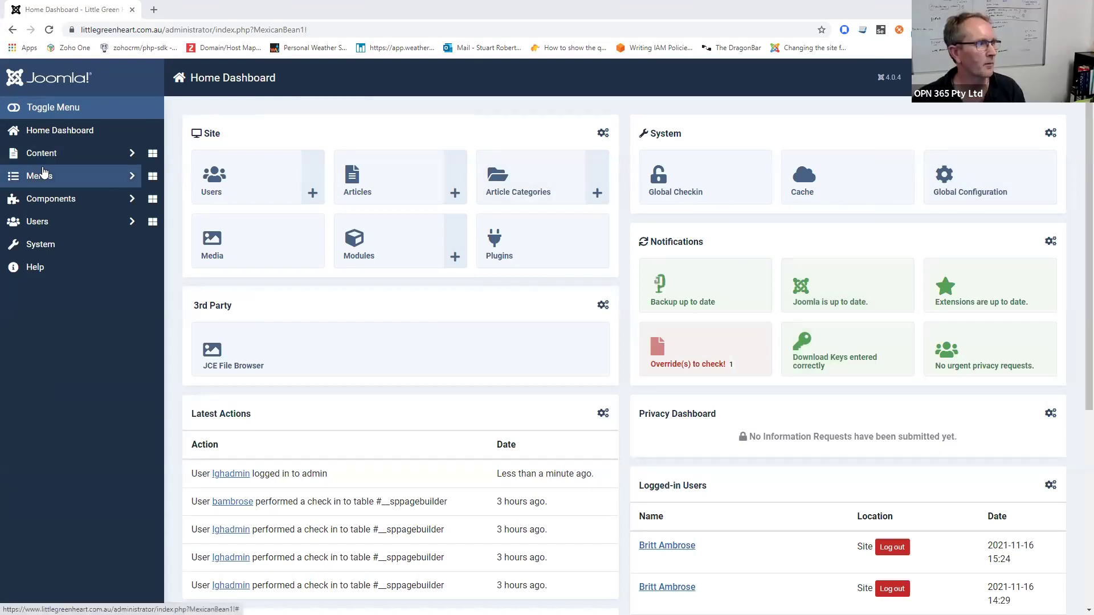
pyautogui.click(74, 200)
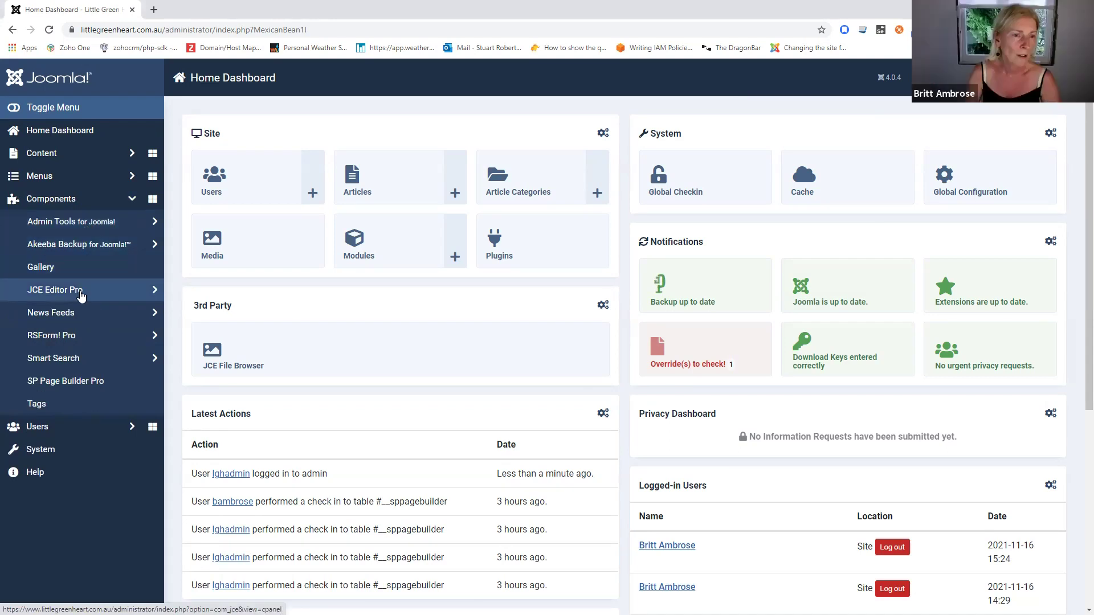
pyautogui.click(83, 331)
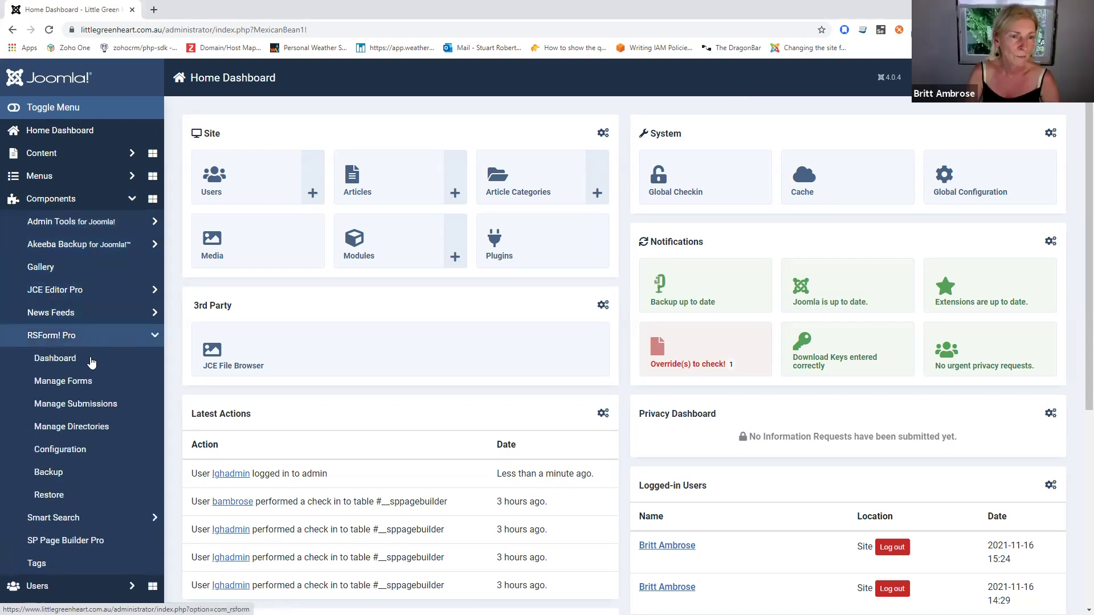
pyautogui.click(88, 359)
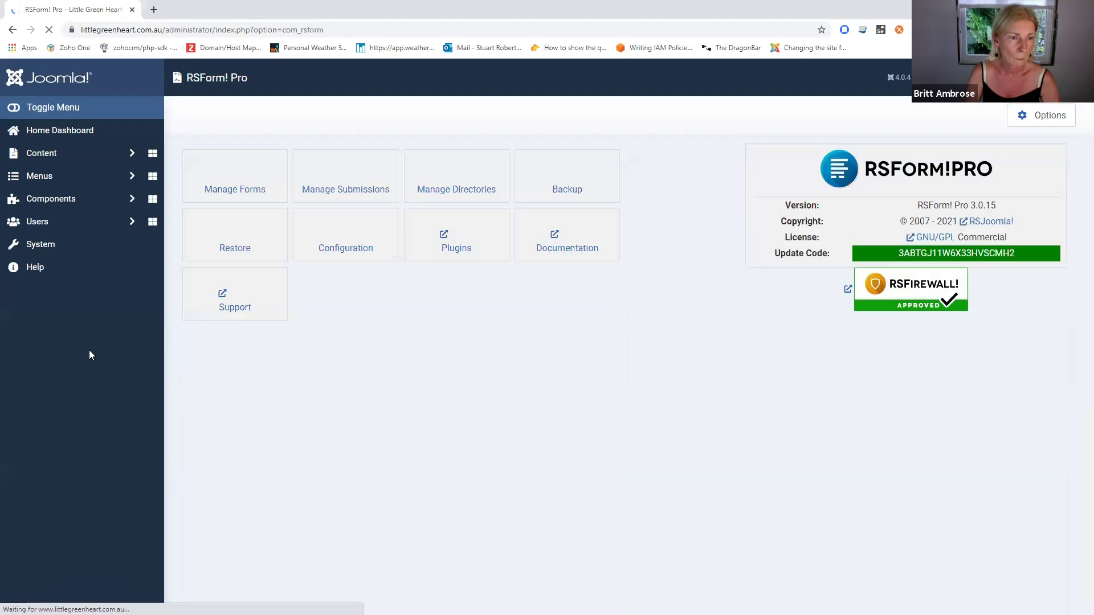
pyautogui.click(261, 190)
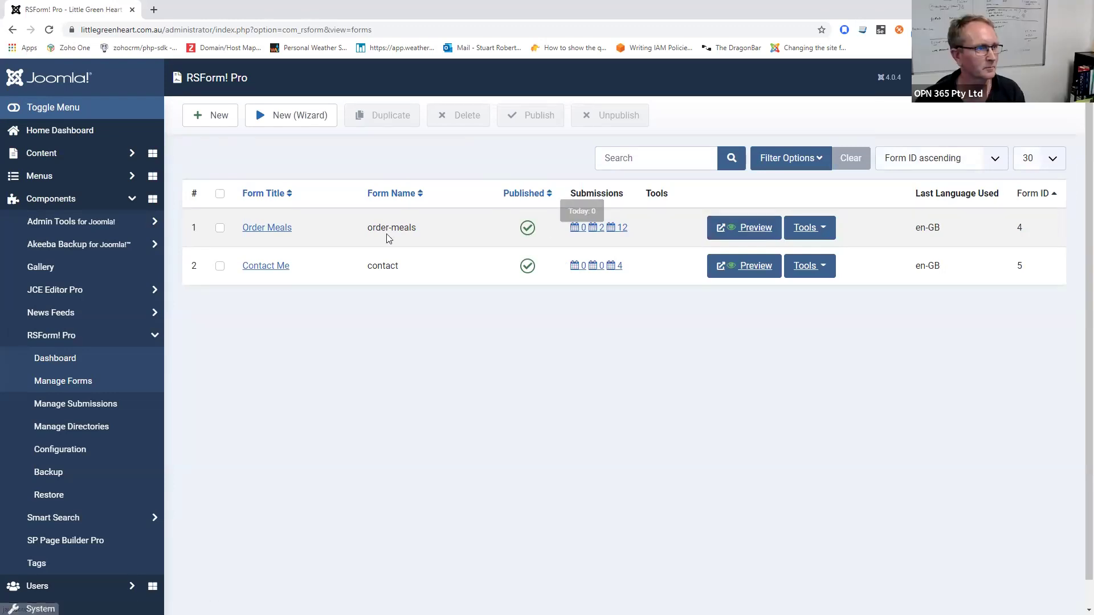
# - Open the Order Meals form for editing and review its fields down to the Nuts About Vege Curry product row
pyautogui.click(262, 227)
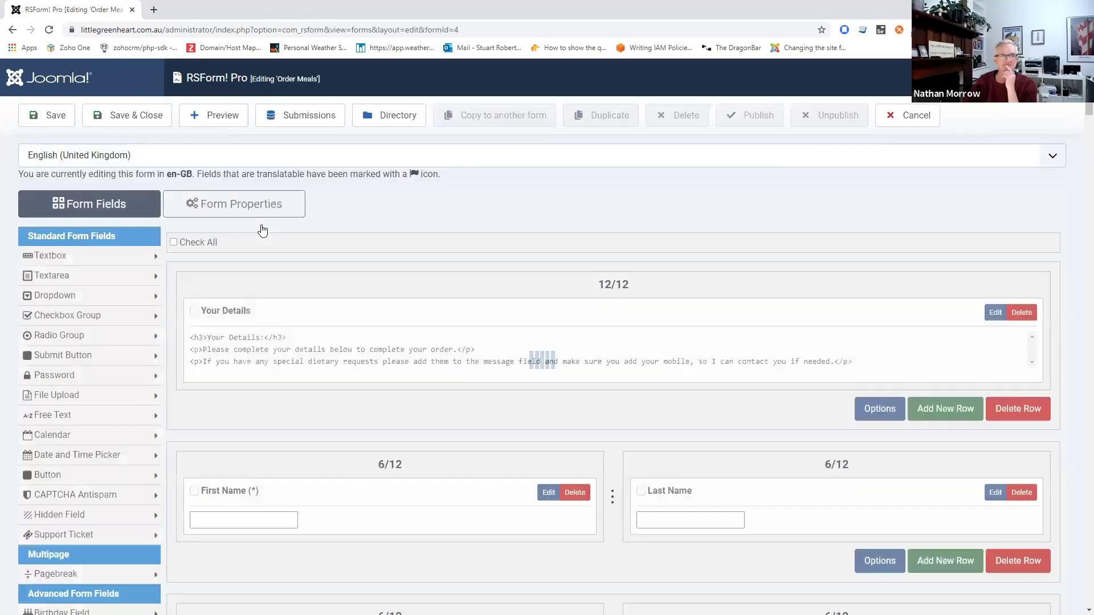
pyautogui.scroll(-4, 567, 252)
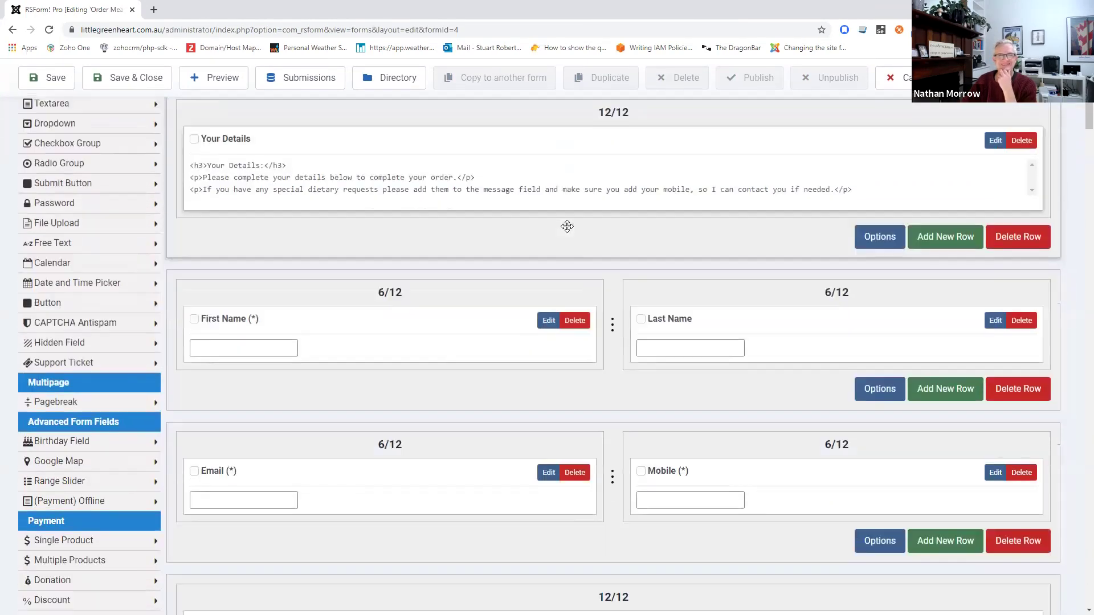
pyautogui.scroll(-7, 568, 228)
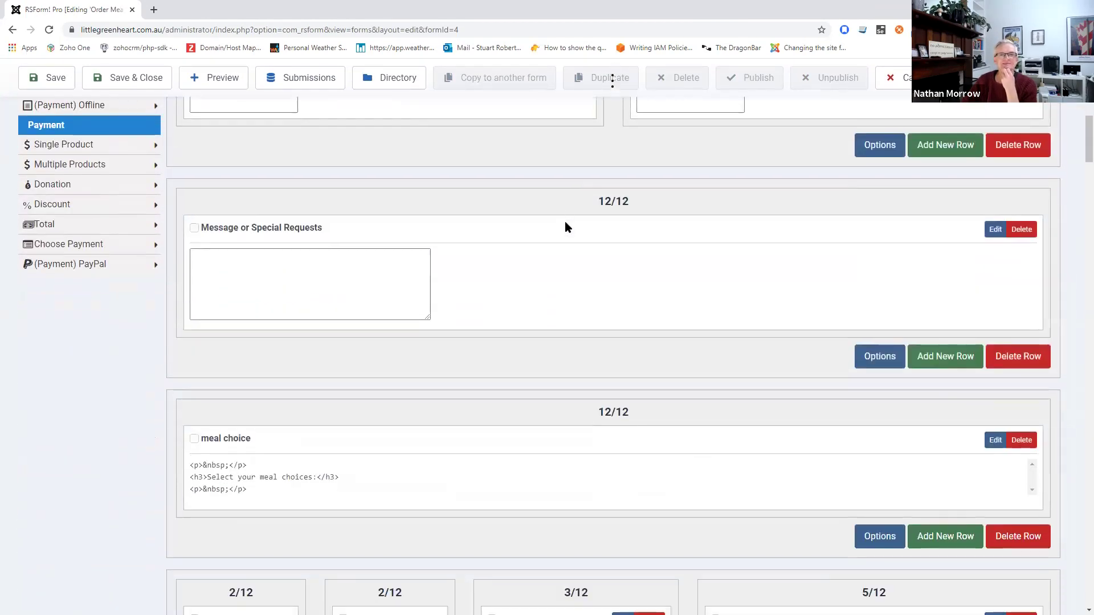
pyautogui.scroll(-2, 568, 228)
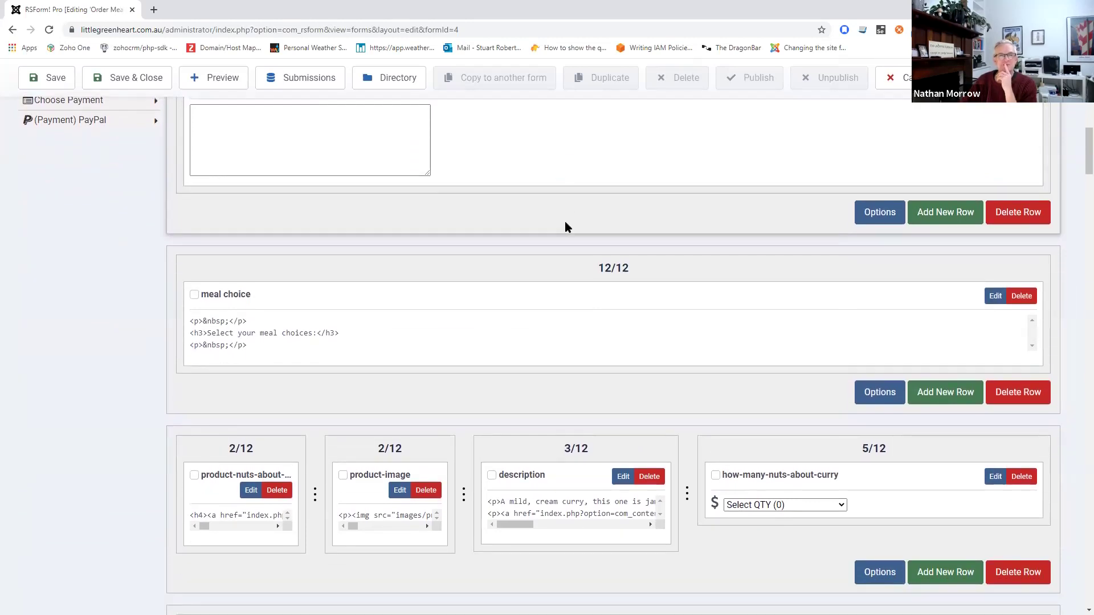
pyautogui.scroll(-1, 565, 225)
pyautogui.scroll(-2, 565, 222)
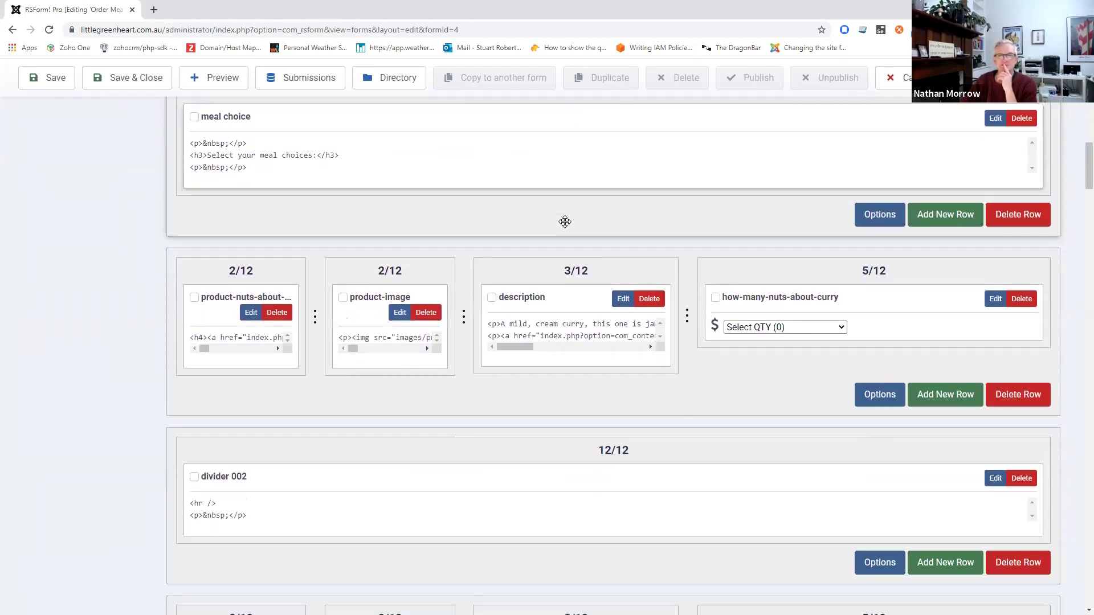
# - Inspect the HTML content of the product-image field in the Nuts About Vege Curry row with an enlarged editor area, leaving it unsaved
pyautogui.scroll(-1, 565, 222)
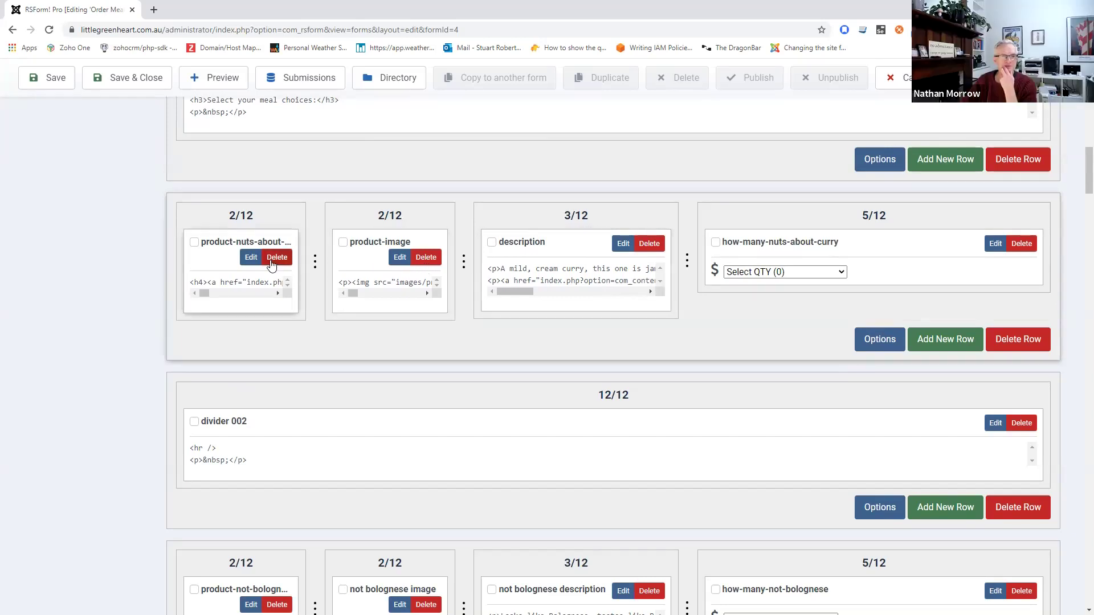
pyautogui.click(400, 258)
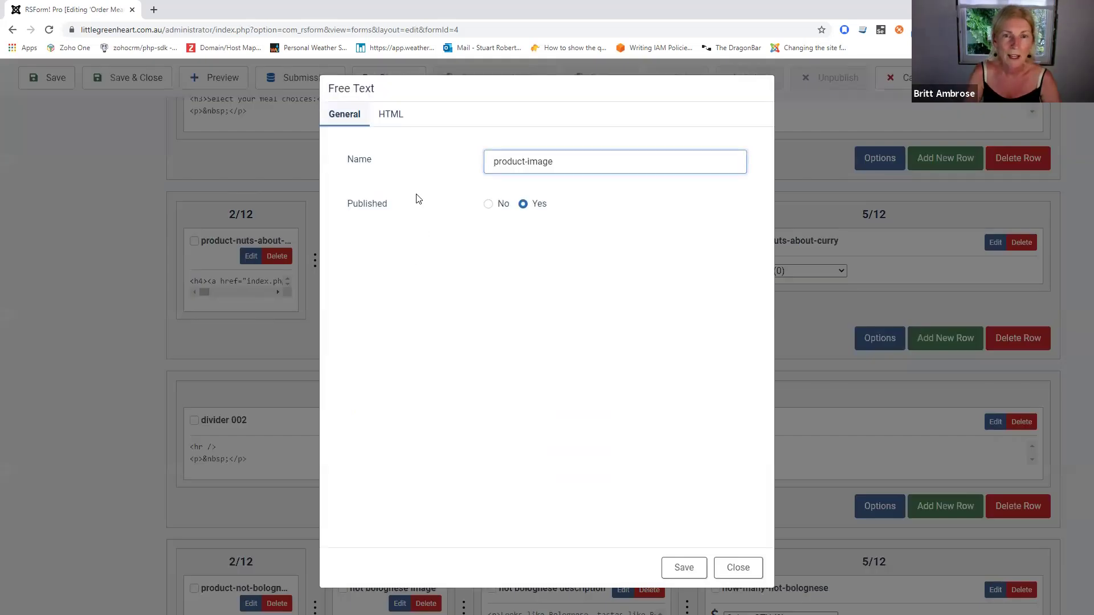
pyautogui.click(394, 117)
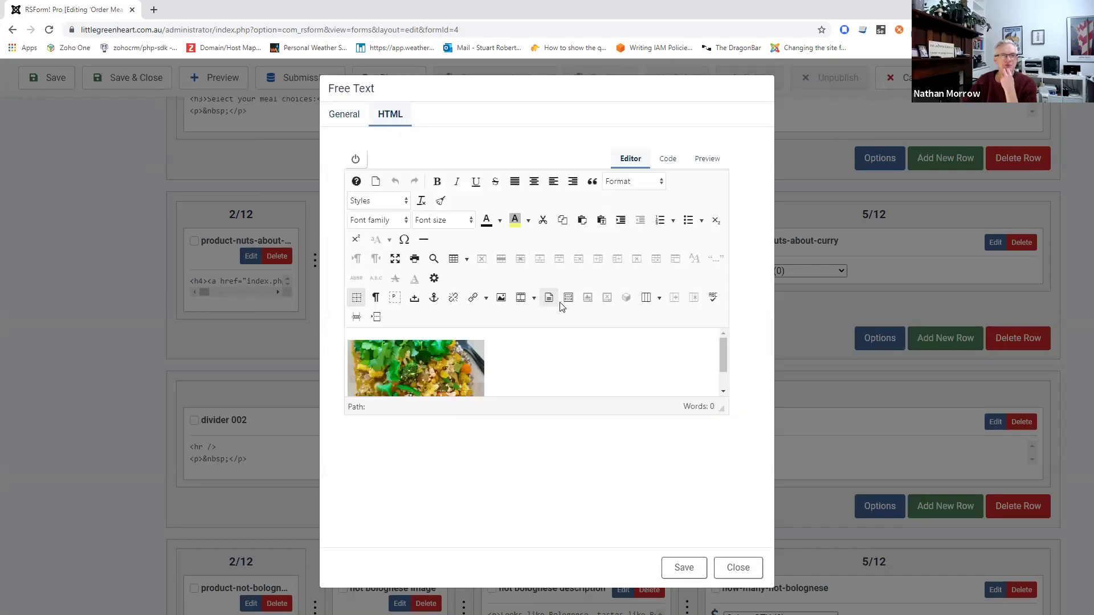
pyautogui.moveTo(719, 404); pyautogui.dragTo(746, 477)
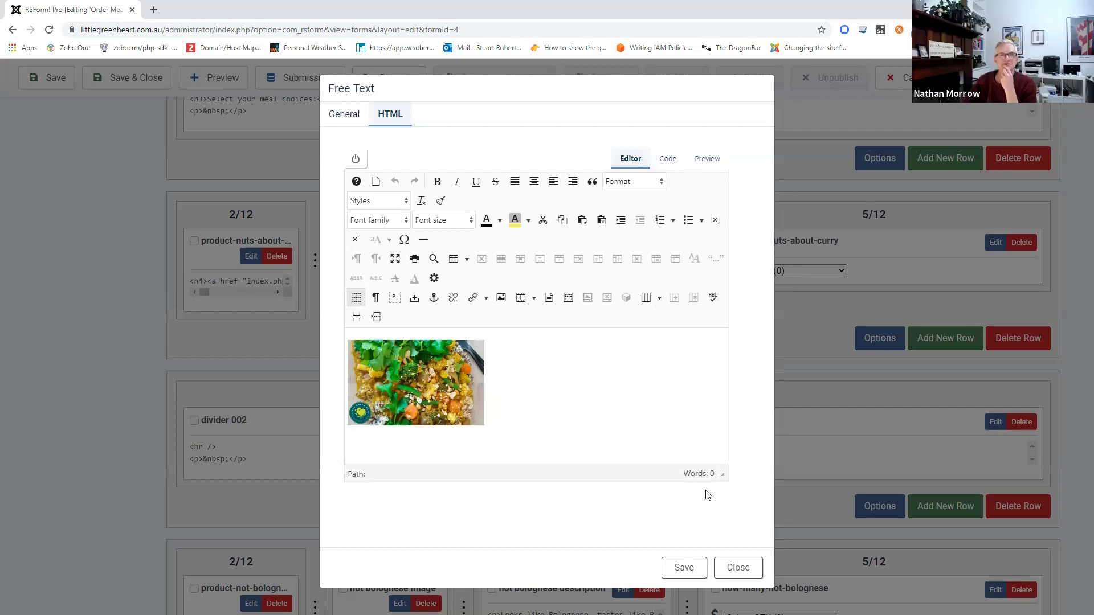
pyautogui.click(735, 567)
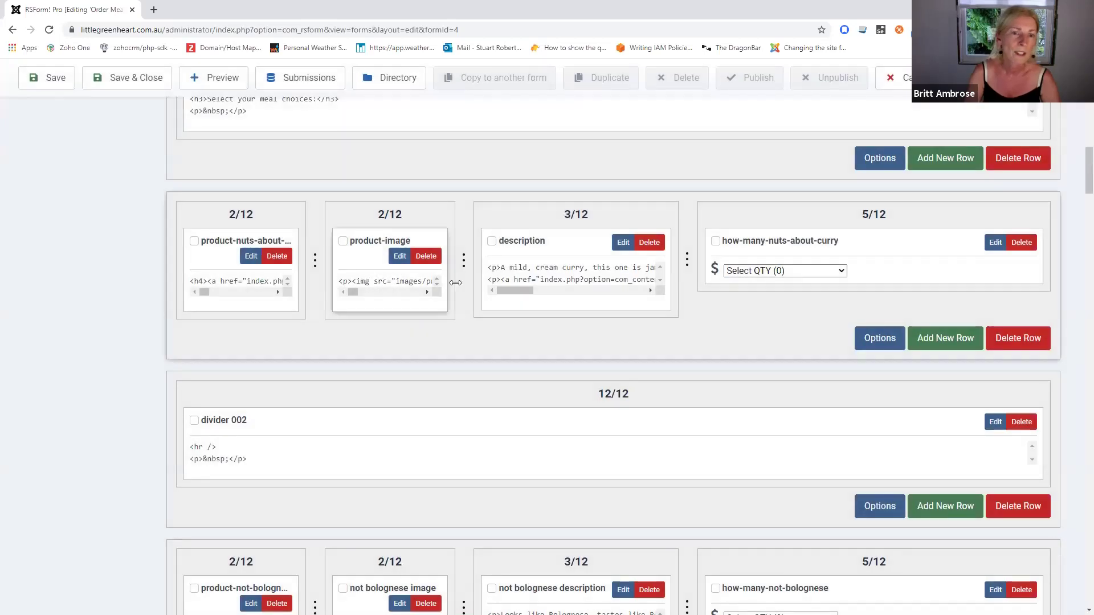
# - Read along the product-image field's code preview in the form row as far as the image's class attribute
pyautogui.click(427, 291)
pyautogui.click(426, 292)
pyautogui.click(427, 292)
pyautogui.click(426, 292)
pyautogui.click(426, 292)
pyautogui.click(427, 292)
pyautogui.click(427, 292)
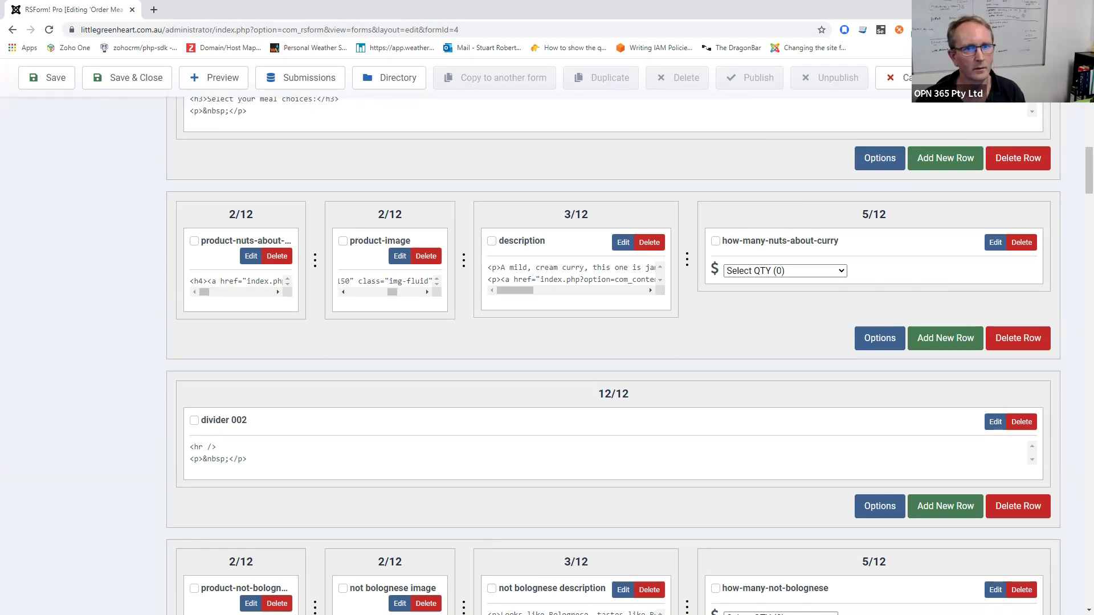
# - Open the public website's Order Meals page at its "Select your meal choices" section
pyautogui.scroll(15, 612, 353)
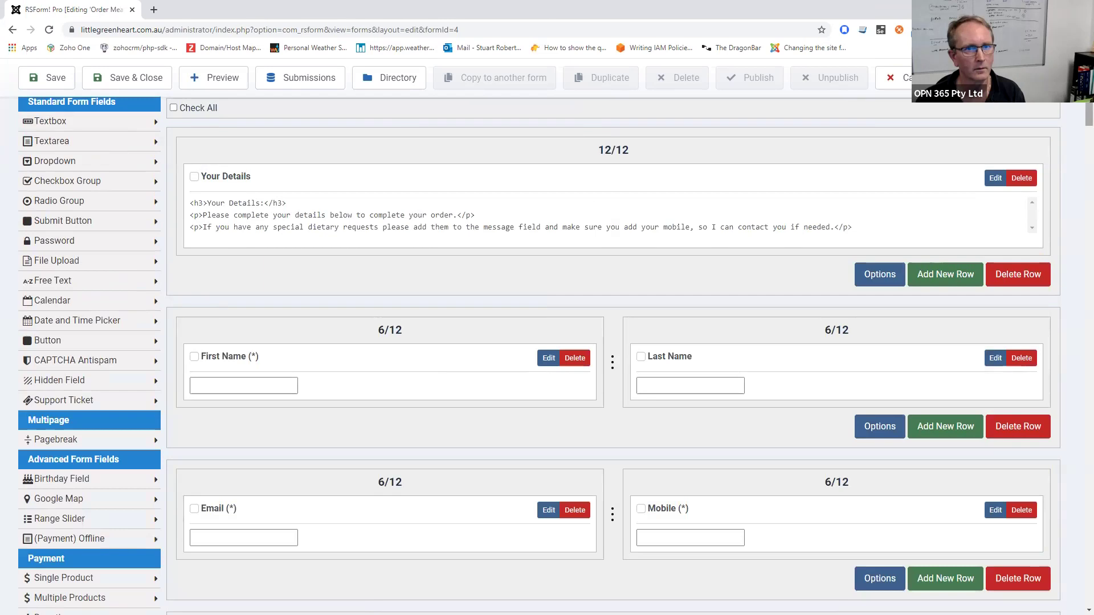
pyautogui.click(214, 115)
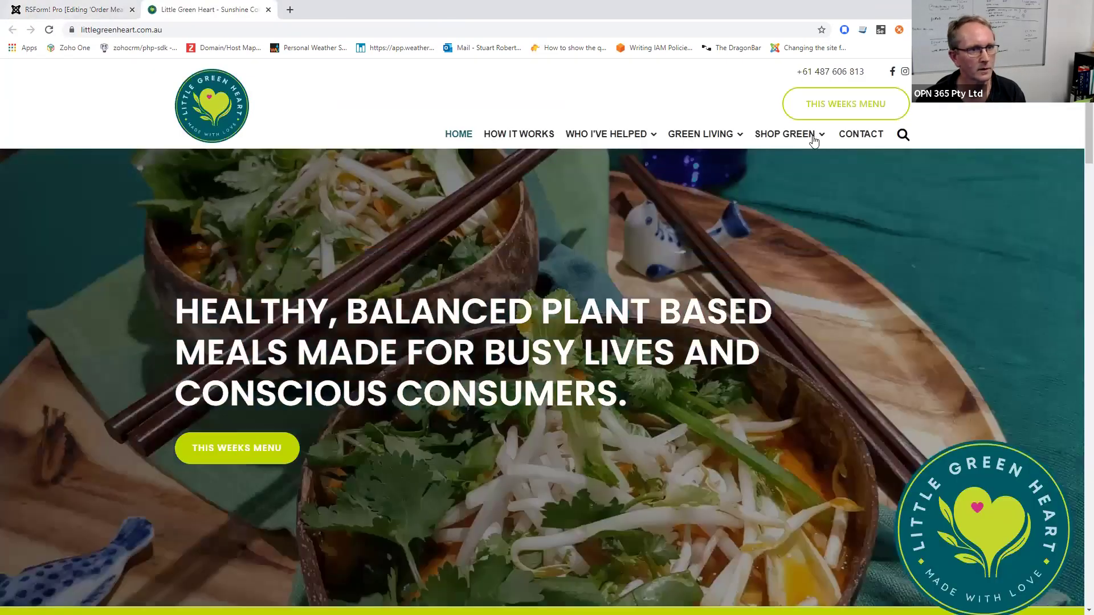
pyautogui.moveTo(794, 137)
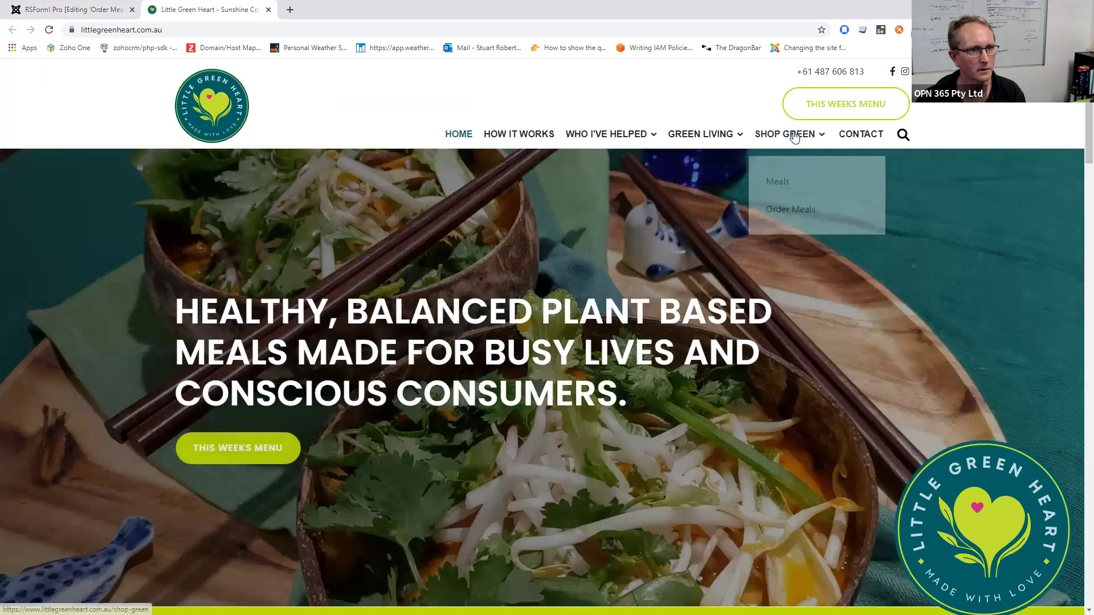
pyautogui.click(787, 204)
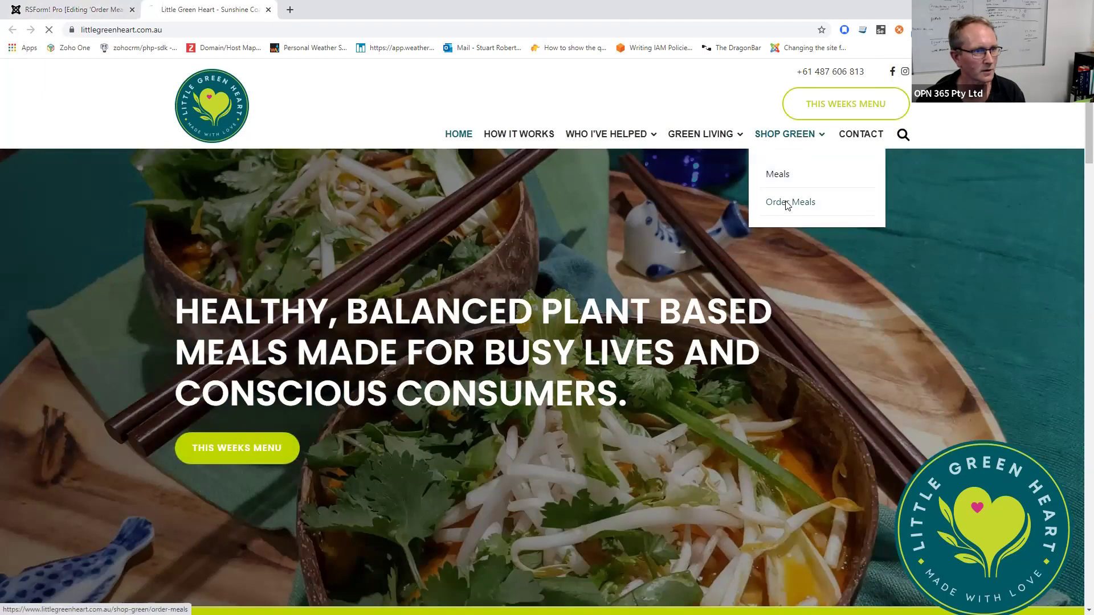
pyautogui.scroll(-7, 786, 204)
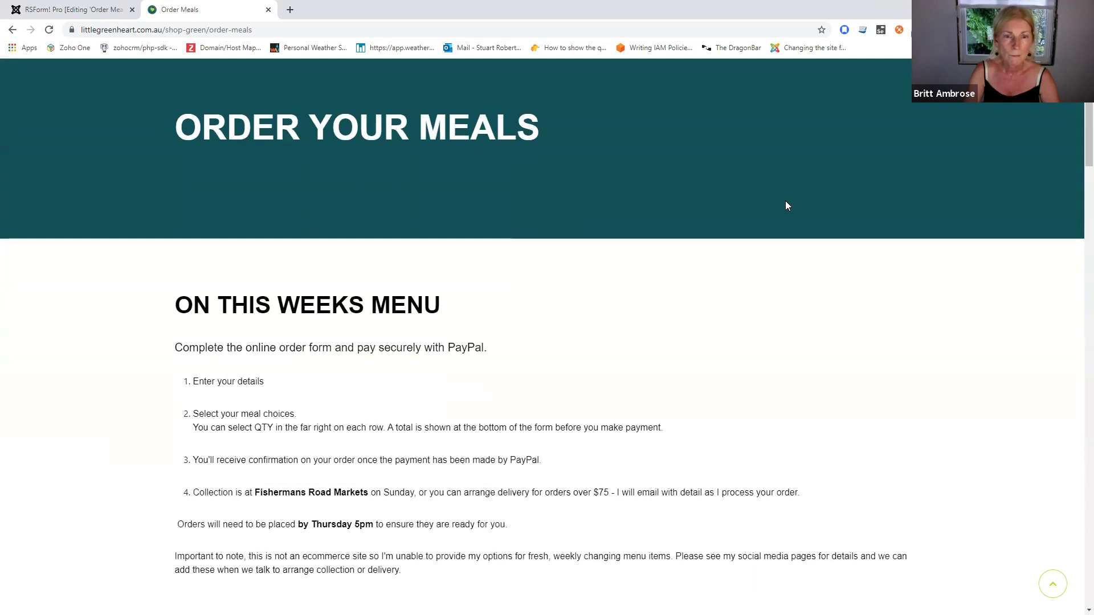
pyautogui.scroll(-7, 741, 188)
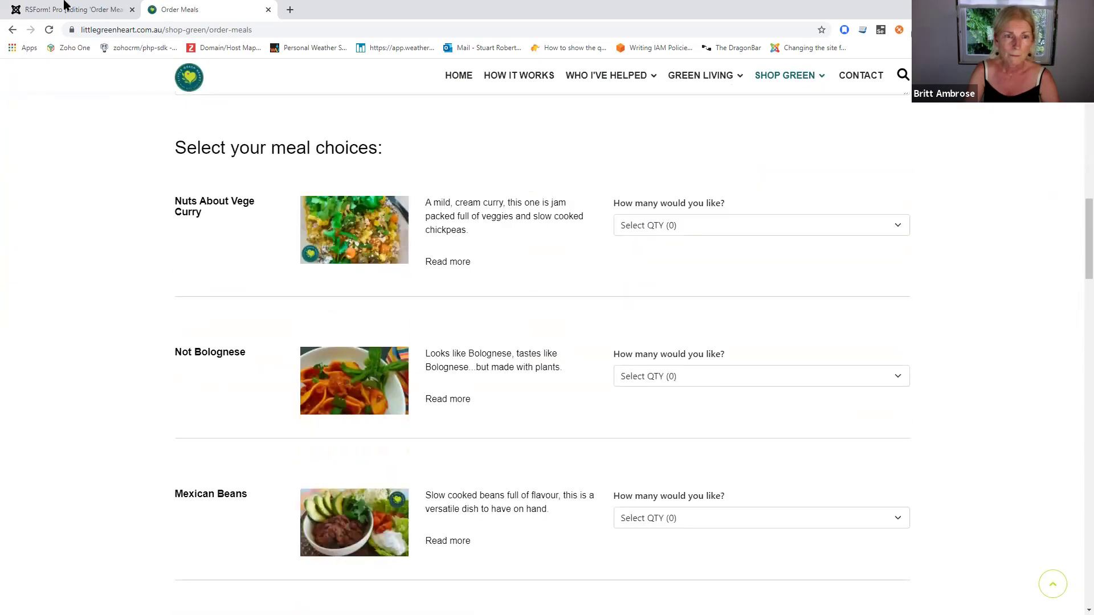
# - Separate the public Order Meals page into its own smaller browser window and place it over the RSForm! Pro form editor
pyautogui.moveTo(66, 13); pyautogui.dragTo(508, 38)
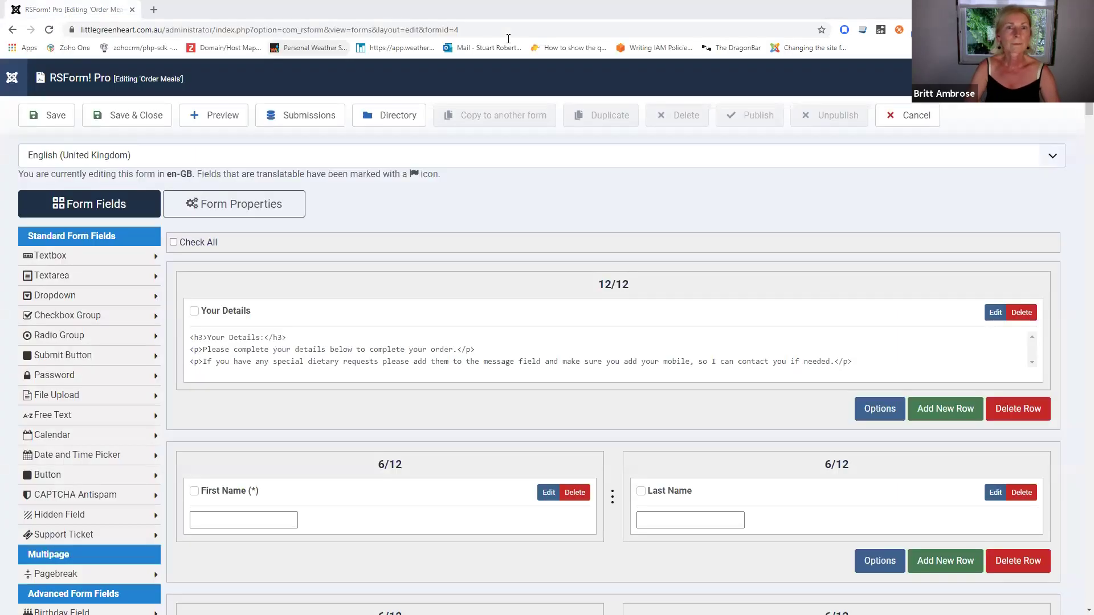
pyautogui.click(468, 43)
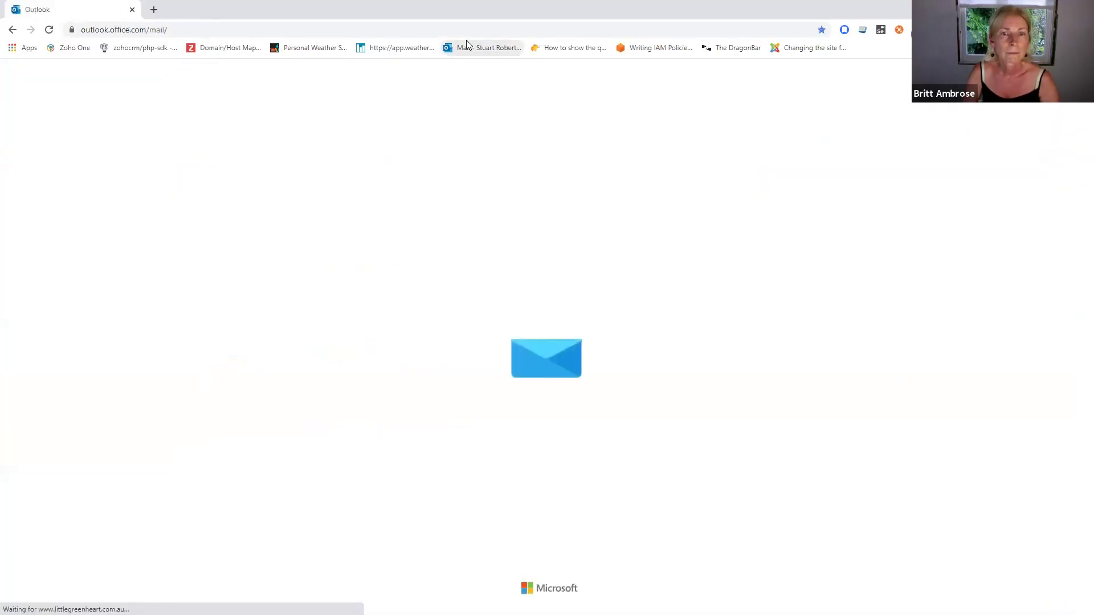
pyautogui.doubleClick(198, 9)
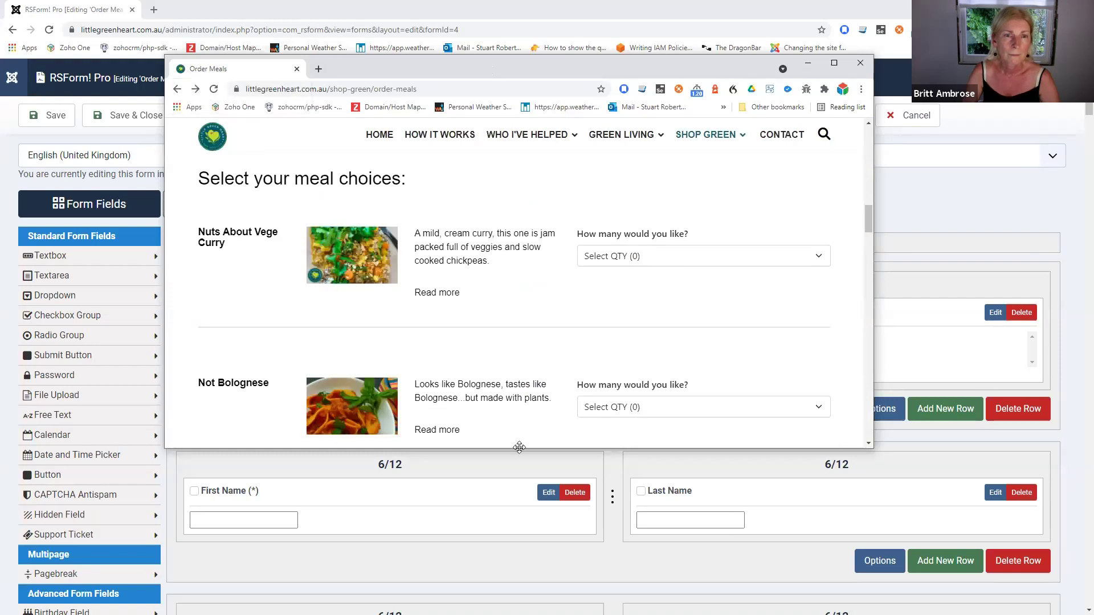
pyautogui.moveTo(519, 447); pyautogui.dragTo(657, 453)
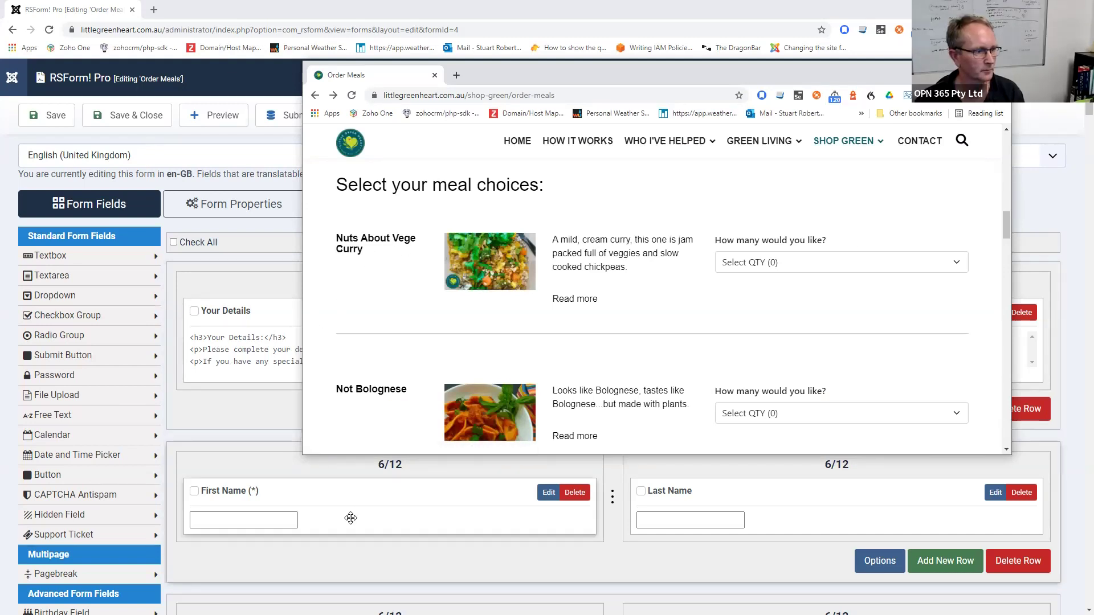
# - Compare the Nuts About Vege Curry row with the live page and inspect the price items of how-many-nuts-about-curry, leaving the field unsaved
pyautogui.scroll(-2, 389, 548)
pyautogui.scroll(-3, 390, 548)
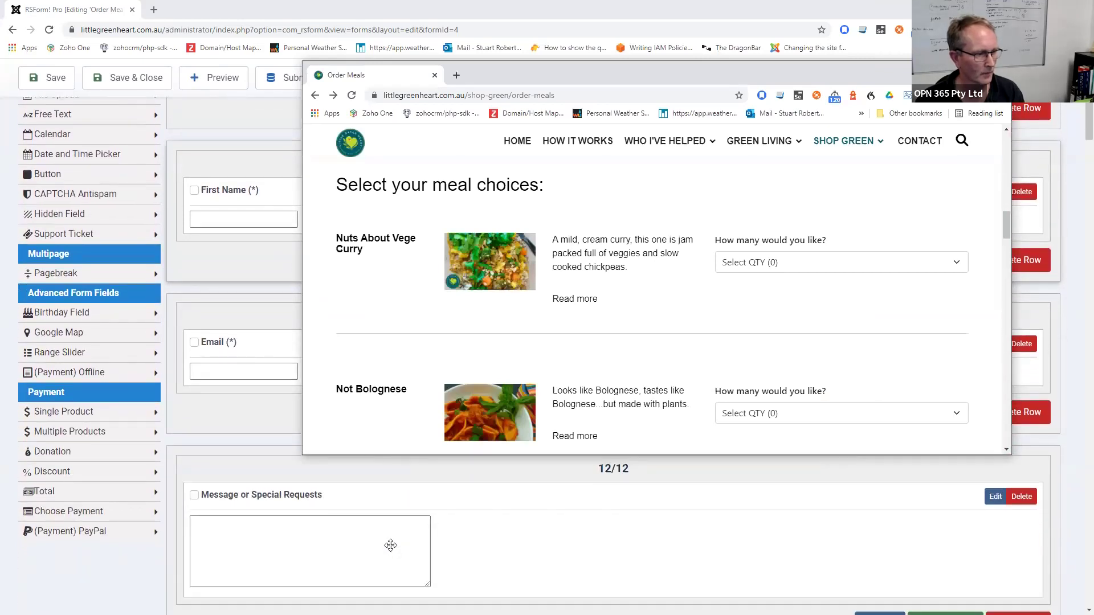
pyautogui.scroll(-5, 390, 546)
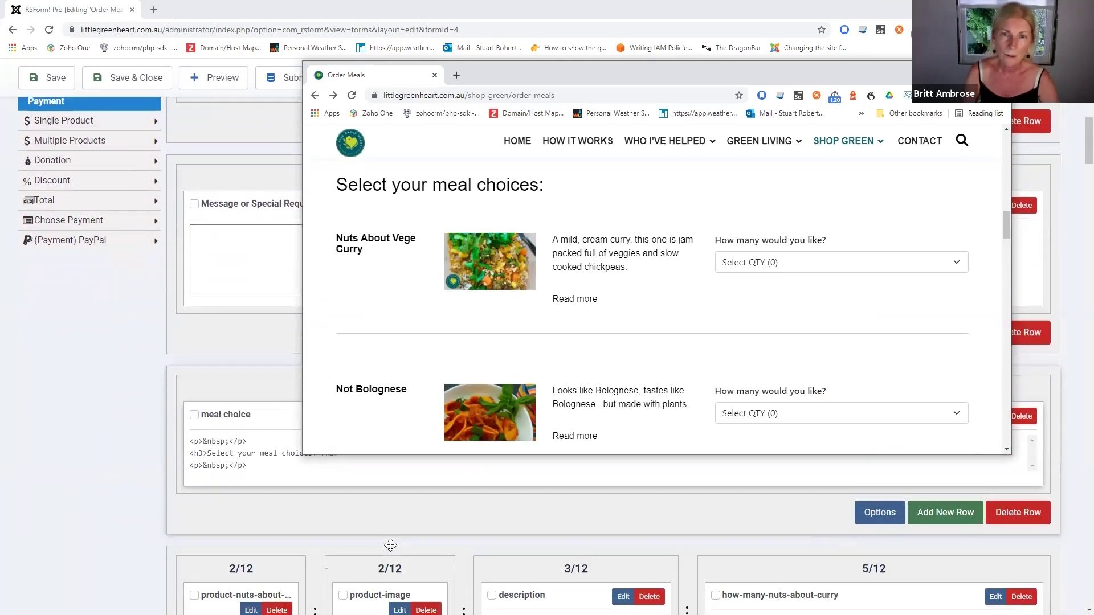
pyautogui.scroll(-1, 390, 546)
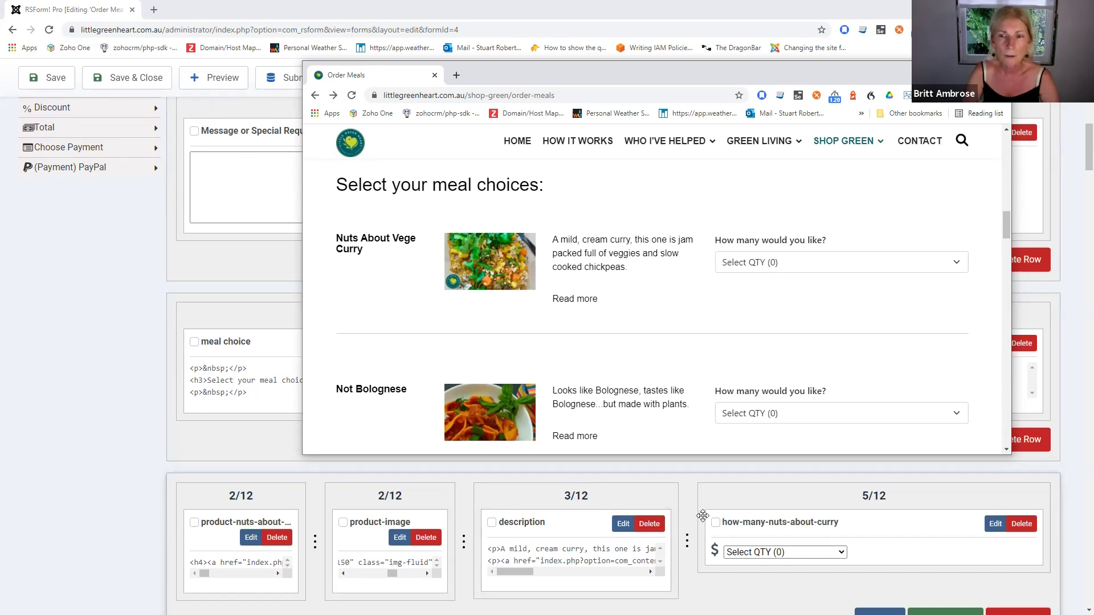
pyautogui.scroll(-1, 865, 524)
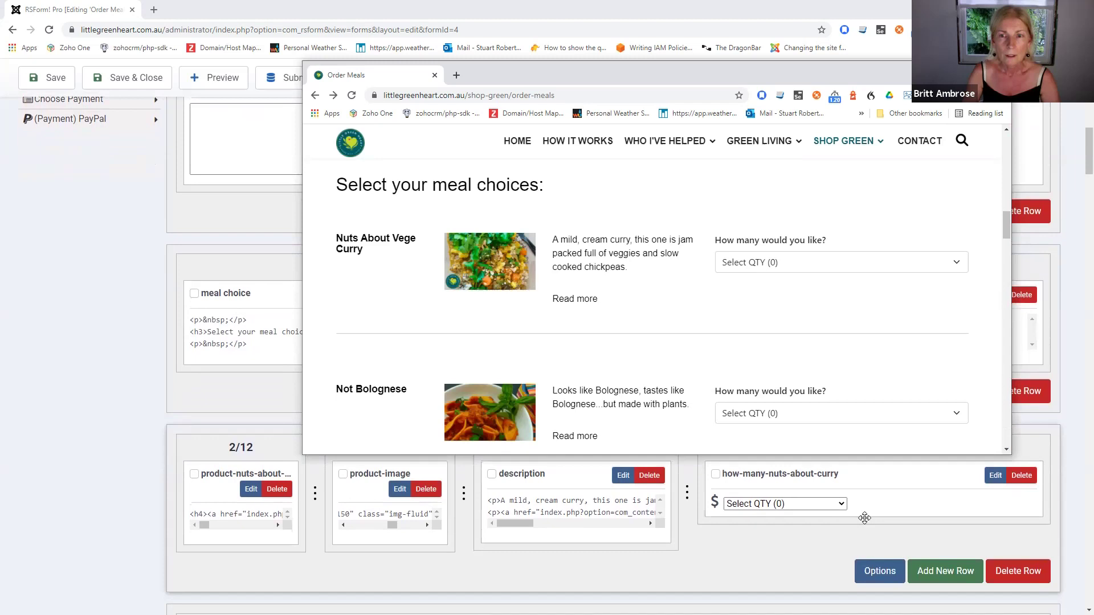
pyautogui.click(992, 478)
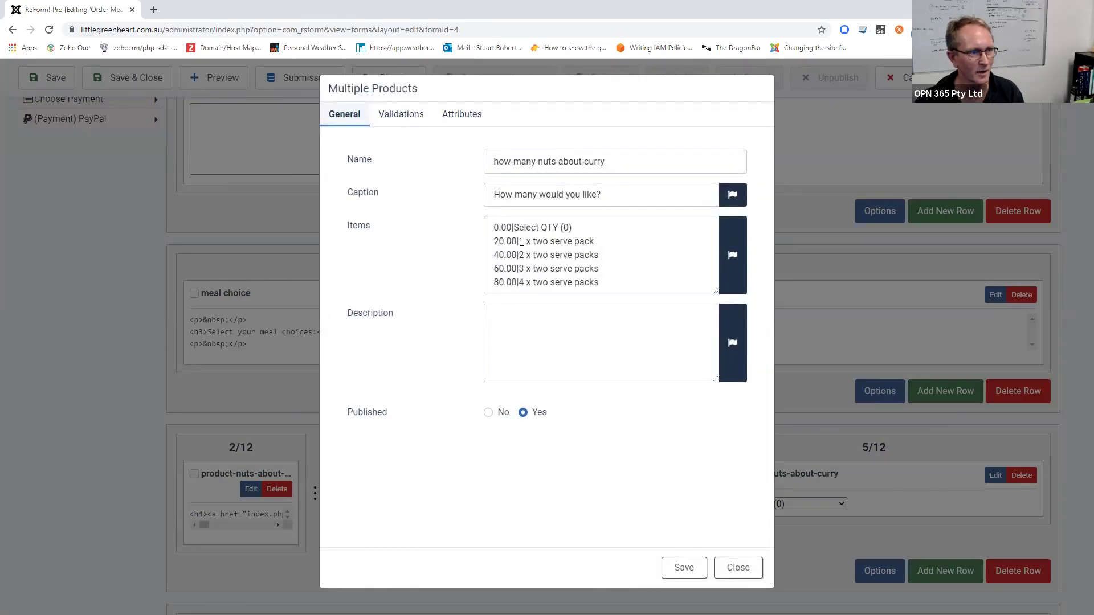
pyautogui.click(520, 242)
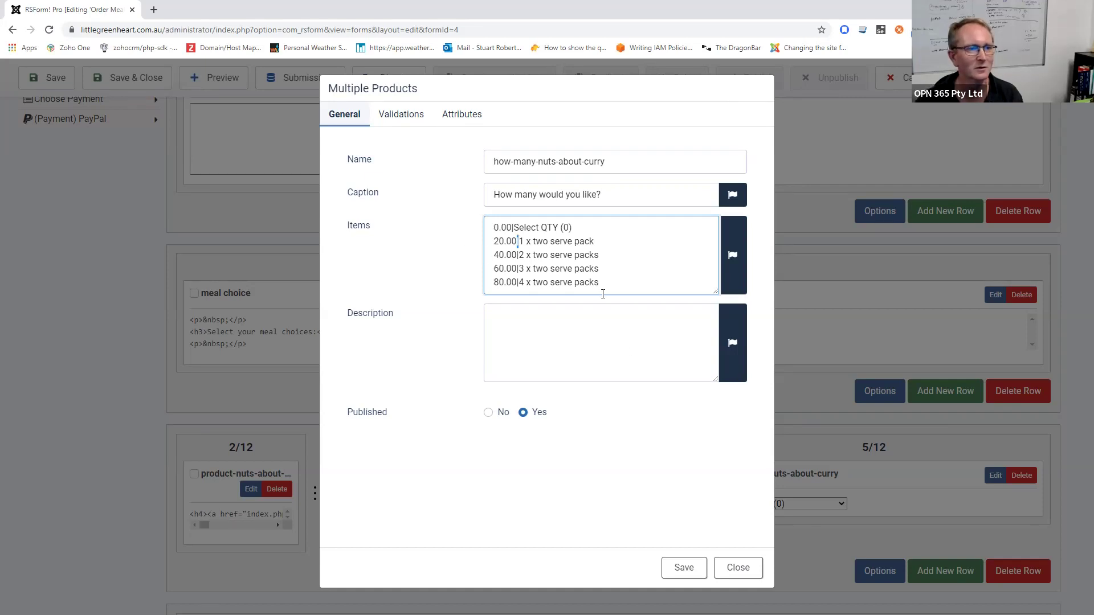
pyautogui.click(731, 574)
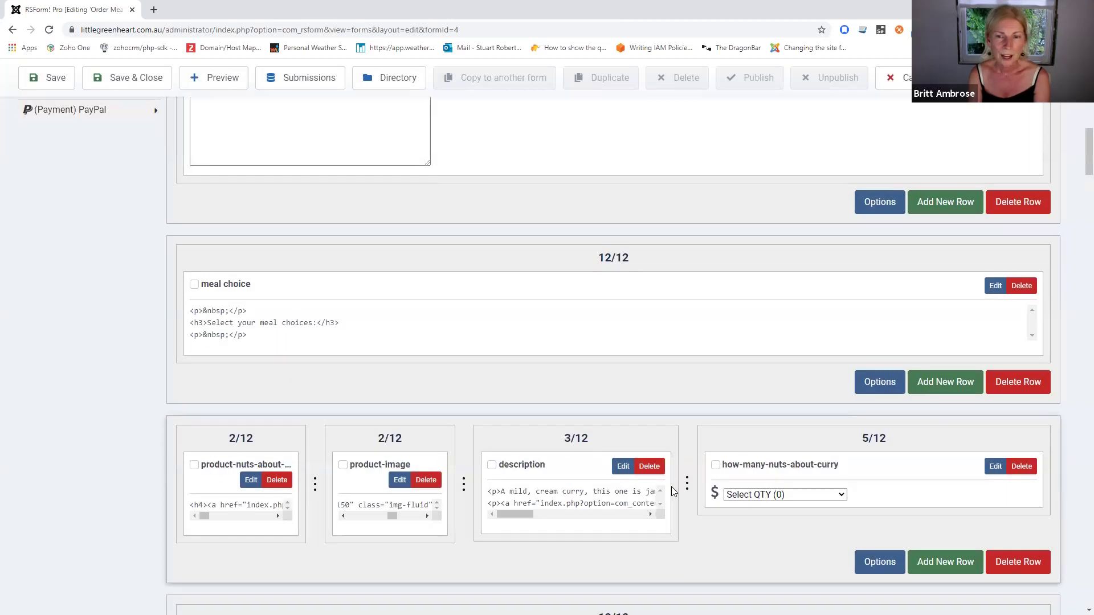
# - Open the form's User Emails properties and review the recipient, subject and message settings
pyautogui.scroll(-2, 672, 488)
pyautogui.scroll(3, 672, 486)
pyautogui.scroll(8, 193, 425)
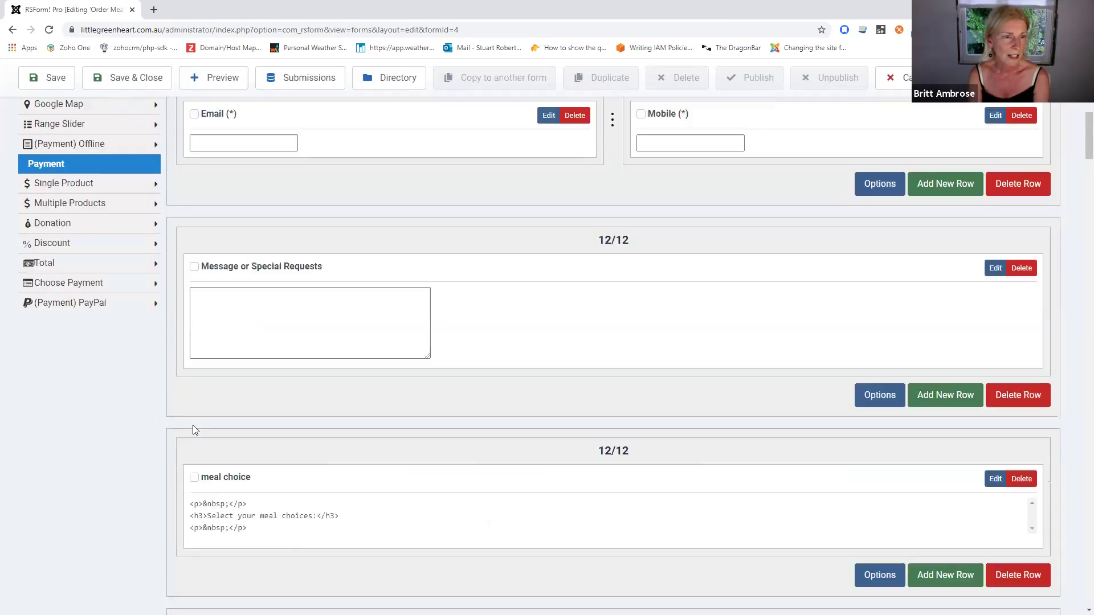
pyautogui.scroll(1, 141, 483)
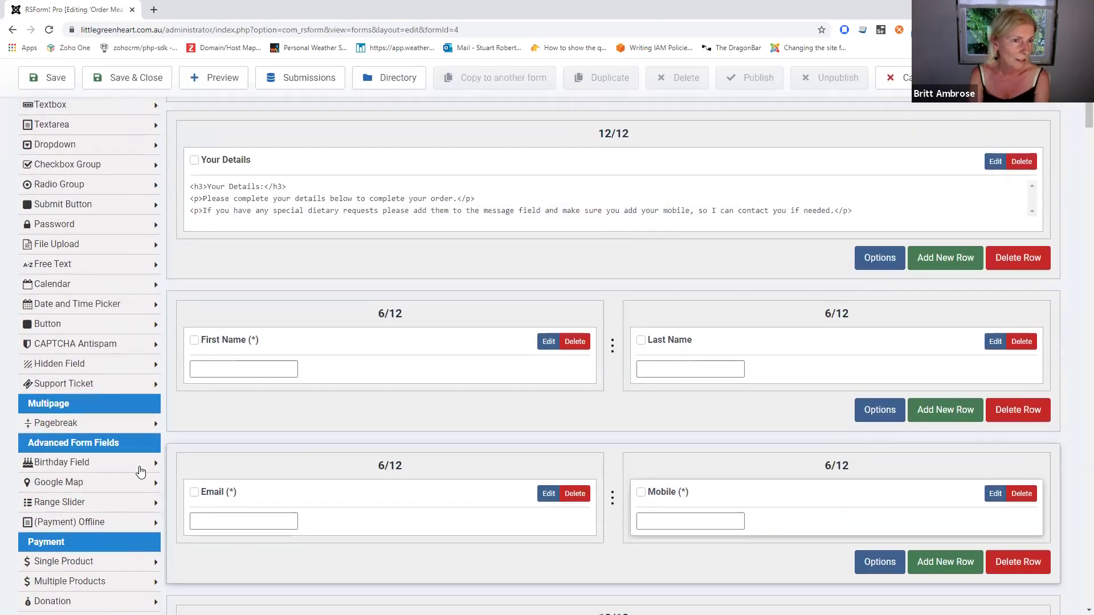
pyautogui.scroll(-2, 140, 464)
pyautogui.scroll(3, 140, 465)
pyautogui.scroll(2, 136, 433)
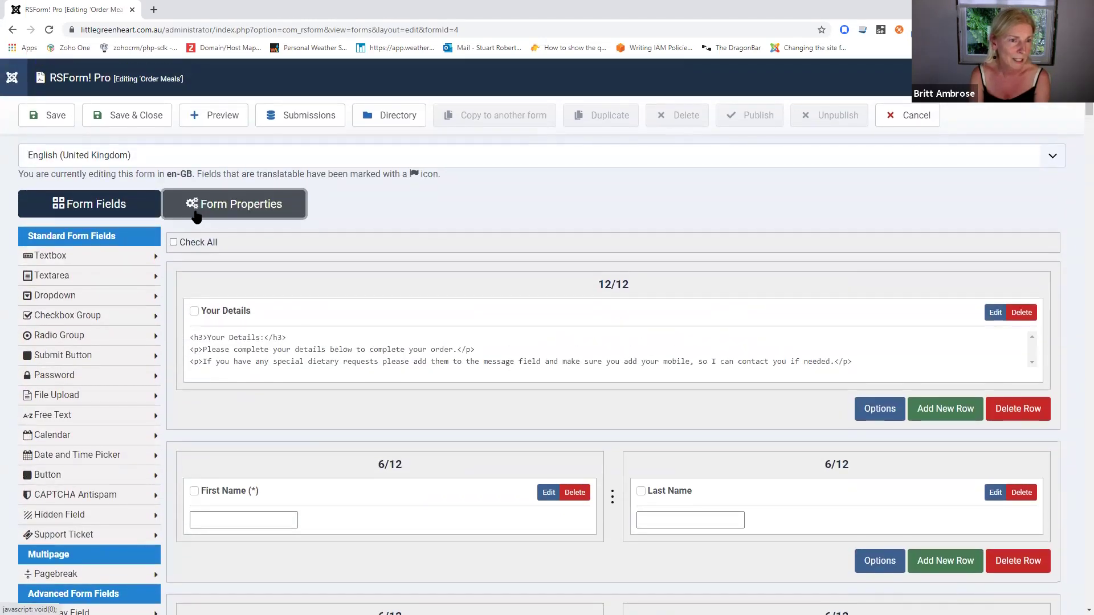
pyautogui.click(197, 212)
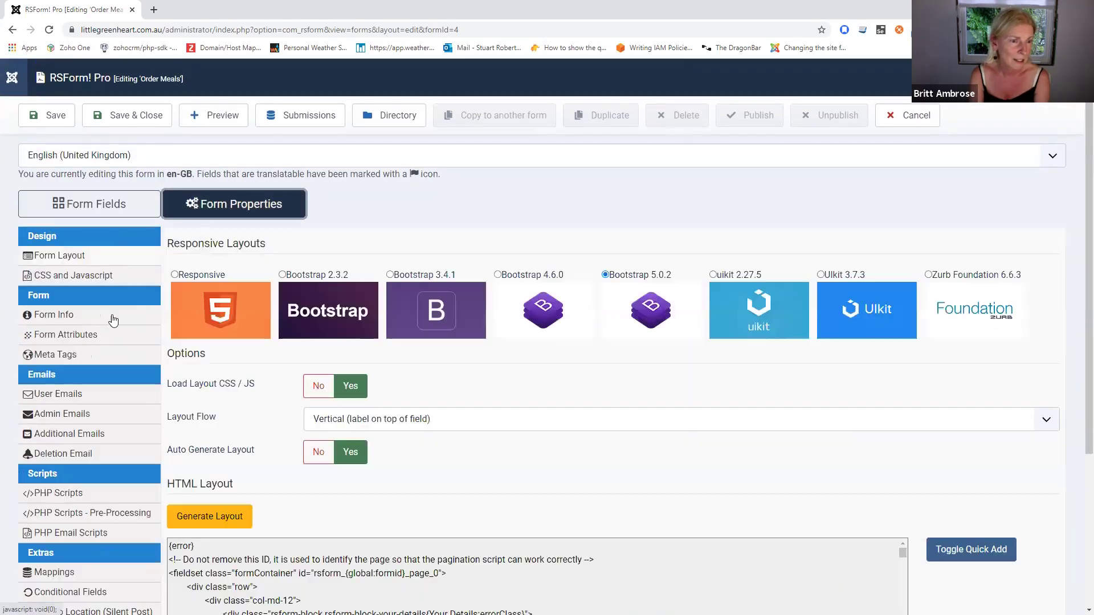
pyautogui.click(59, 399)
pyautogui.scroll(-5, 314, 407)
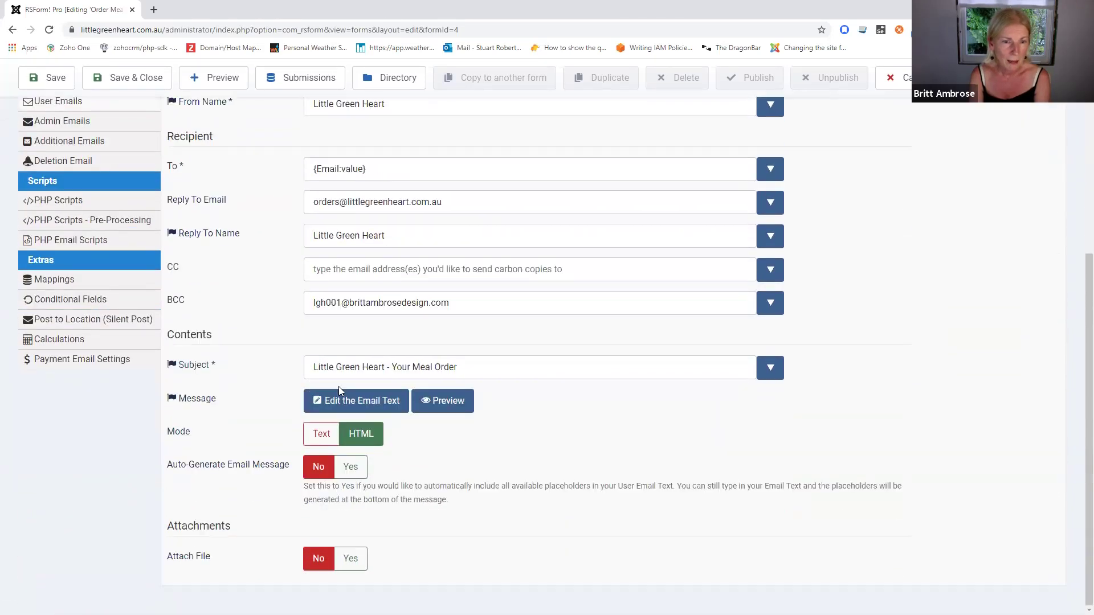
# - Open the user email's message text for editing in a maximized window and enlarge its editor area
pyautogui.click(356, 400)
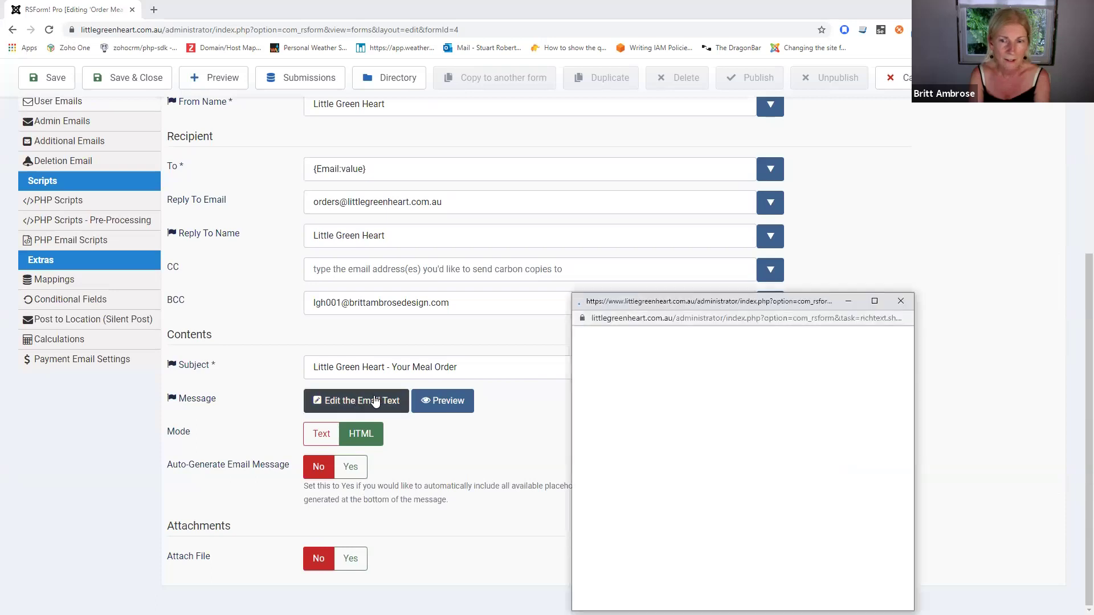
pyautogui.scroll(-5, 727, 394)
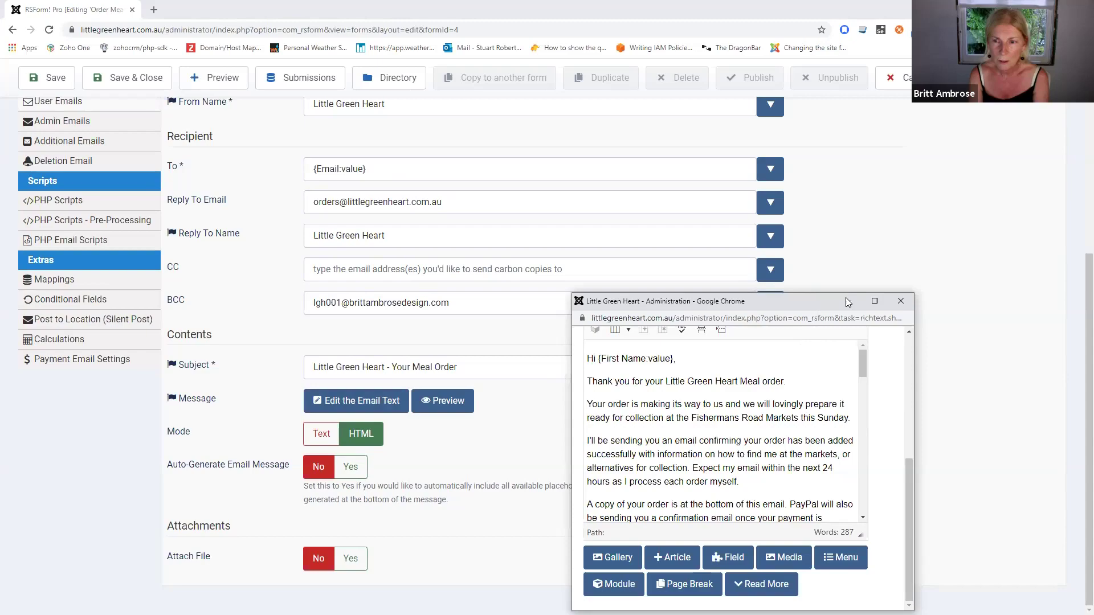
pyautogui.click(875, 301)
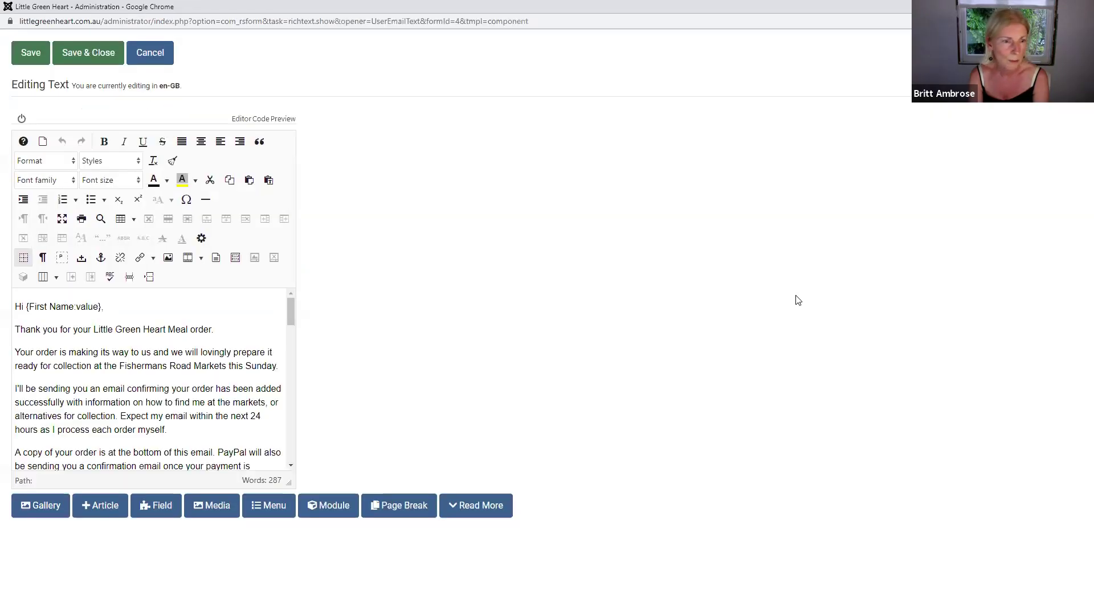
pyautogui.moveTo(292, 483); pyautogui.dragTo(440, 484)
pyautogui.moveTo(555, 546); pyautogui.dragTo(721, 587)
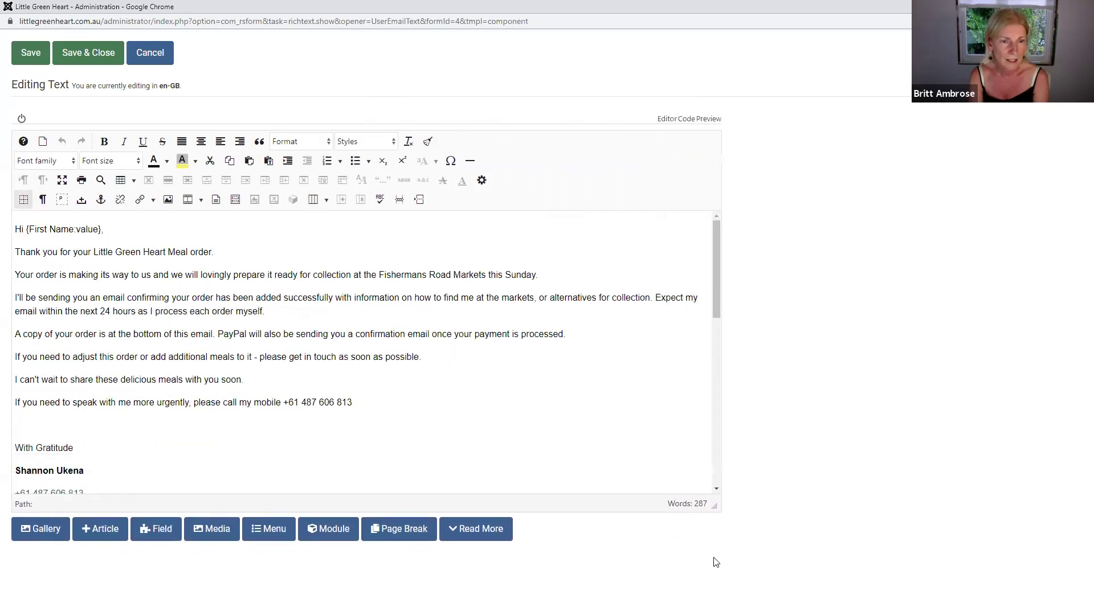
# - Review the conditional quantity lines for each meal under "Your order placed is as follows:" in the email text
pyautogui.moveTo(713, 305); pyautogui.dragTo(742, 455)
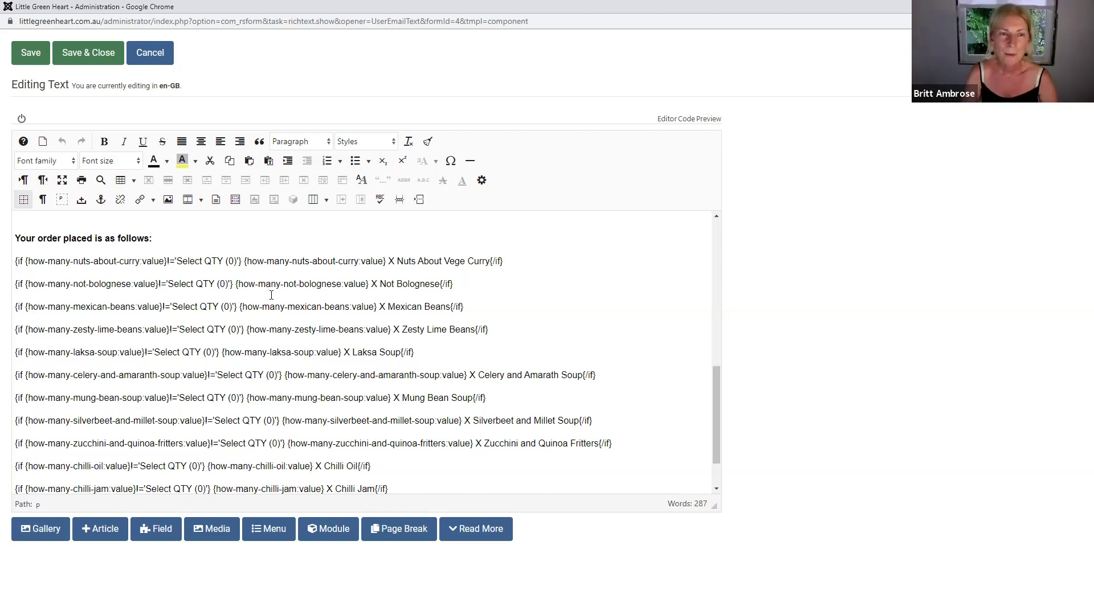
pyautogui.scroll(-1, 270, 295)
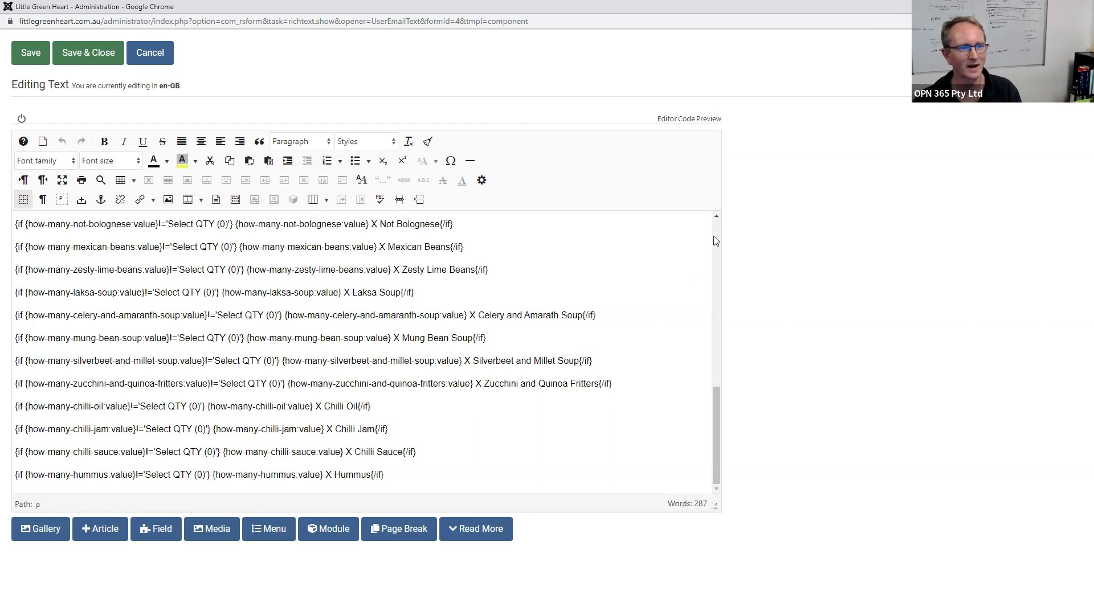
pyautogui.moveTo(717, 241); pyautogui.dragTo(734, 393)
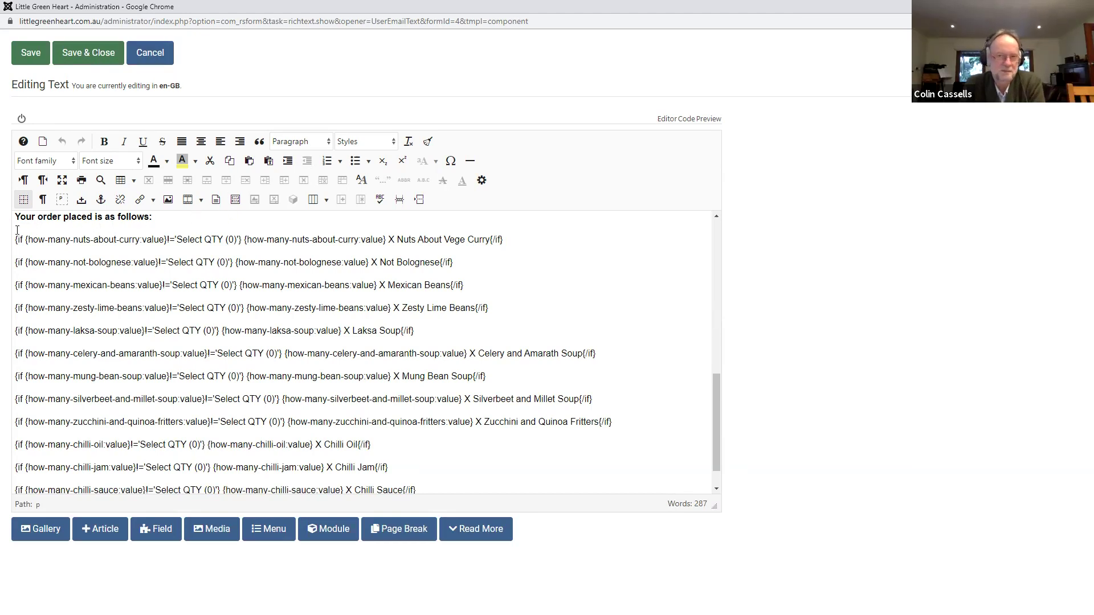
# - Highlight the conditional quantity lines from Nuts About Vege Curry to Zesty Lime Beans and close the email text editor without saving
pyautogui.moveTo(17, 241); pyautogui.dragTo(17, 316)
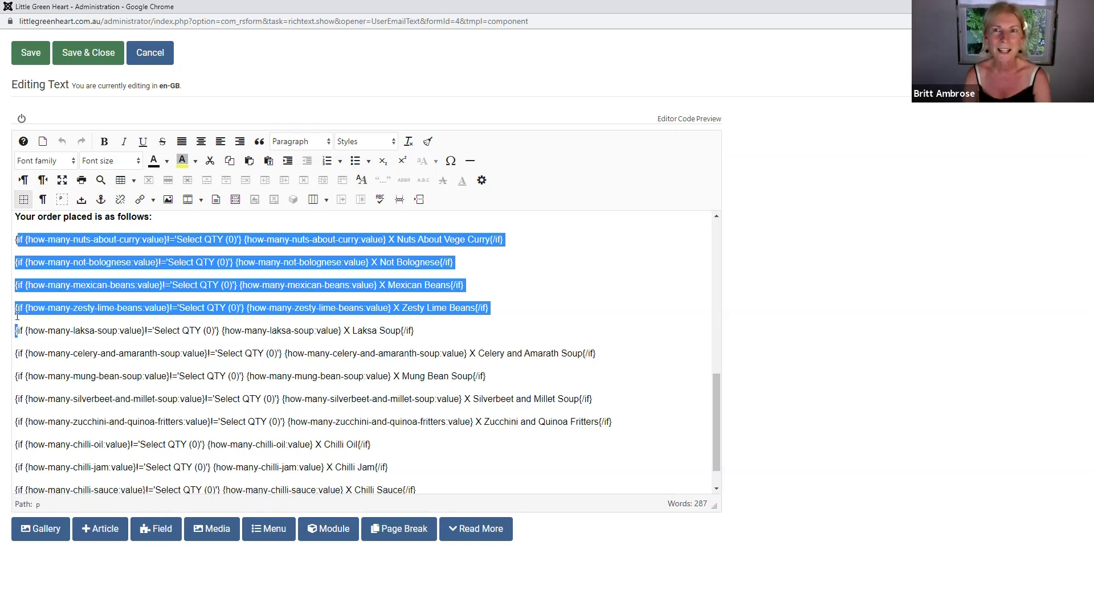
pyautogui.moveTo(17, 317); pyautogui.dragTo(16, 240)
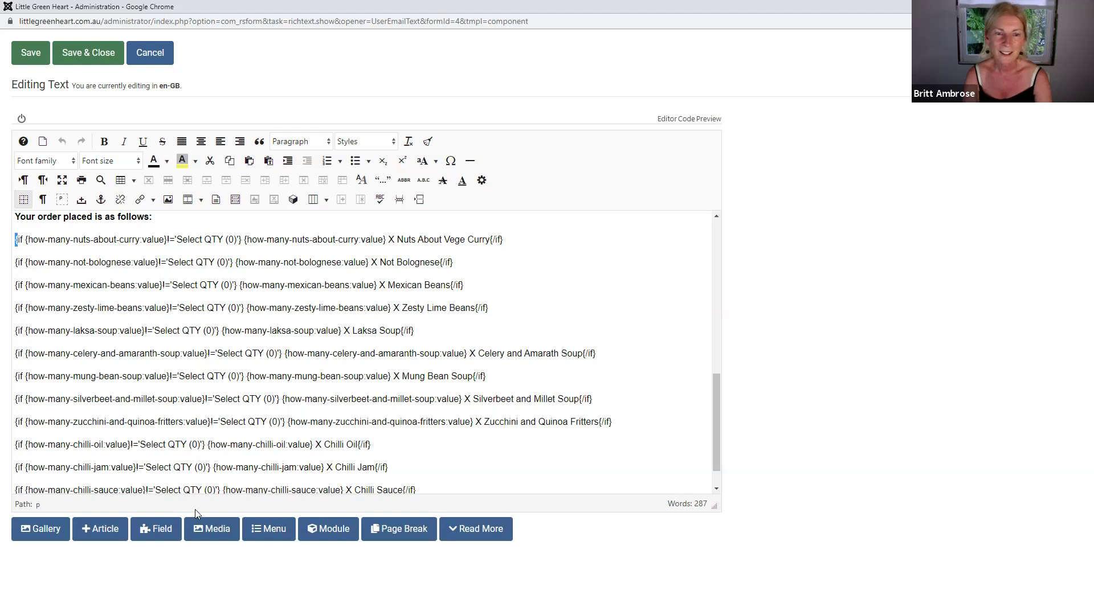
pyautogui.click(163, 57)
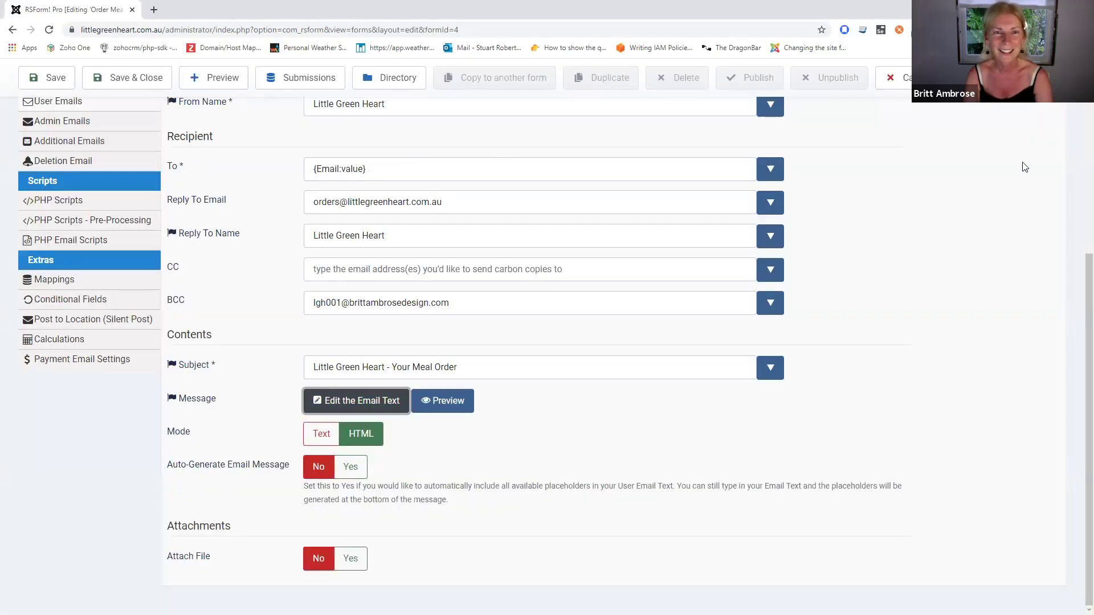
# - Leave the Order Meals form without saving and open the live Little Green Heart website in a new tab
pyautogui.scroll(5, 1077, 166)
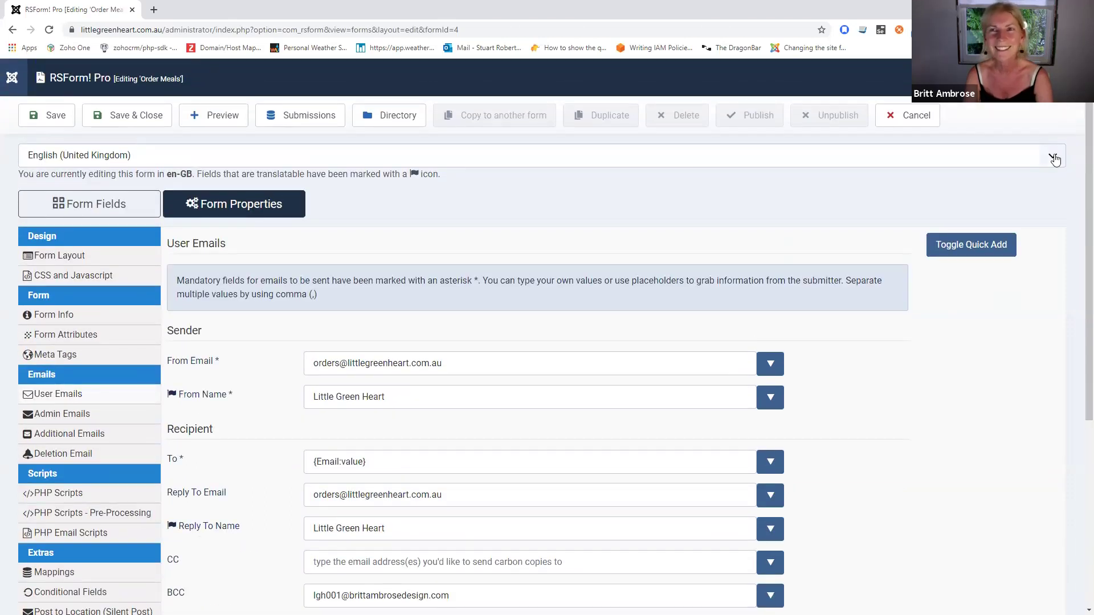
pyautogui.click(893, 122)
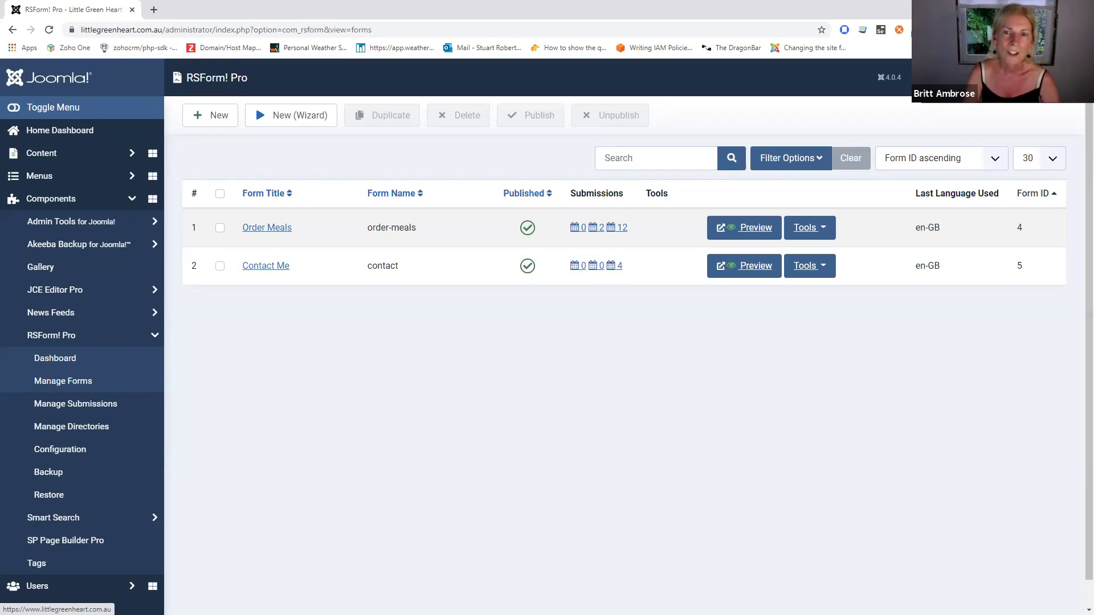
pyautogui.click(745, 266)
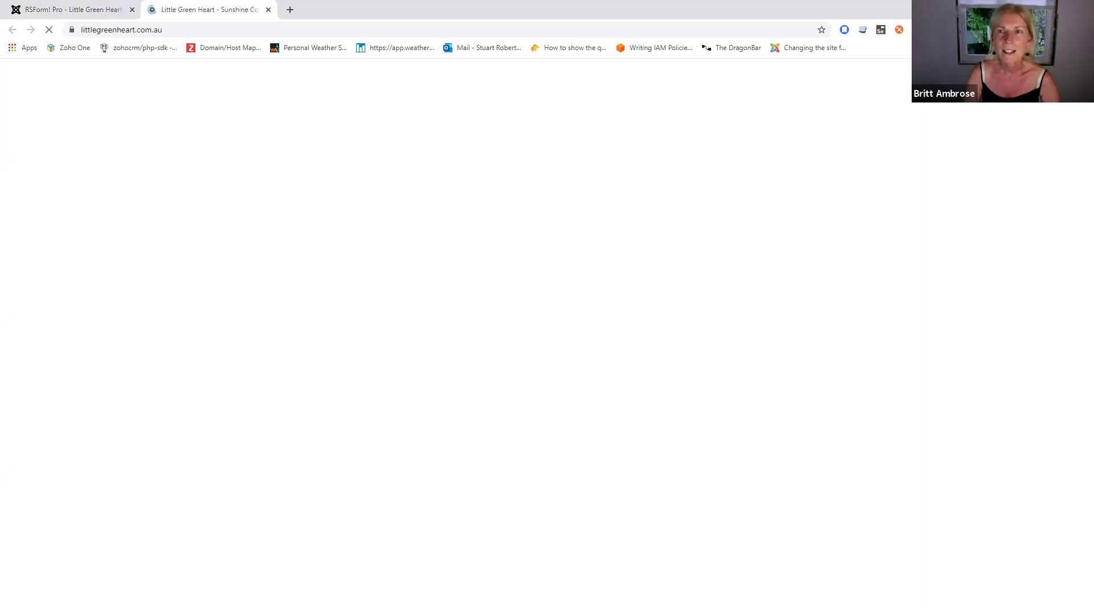